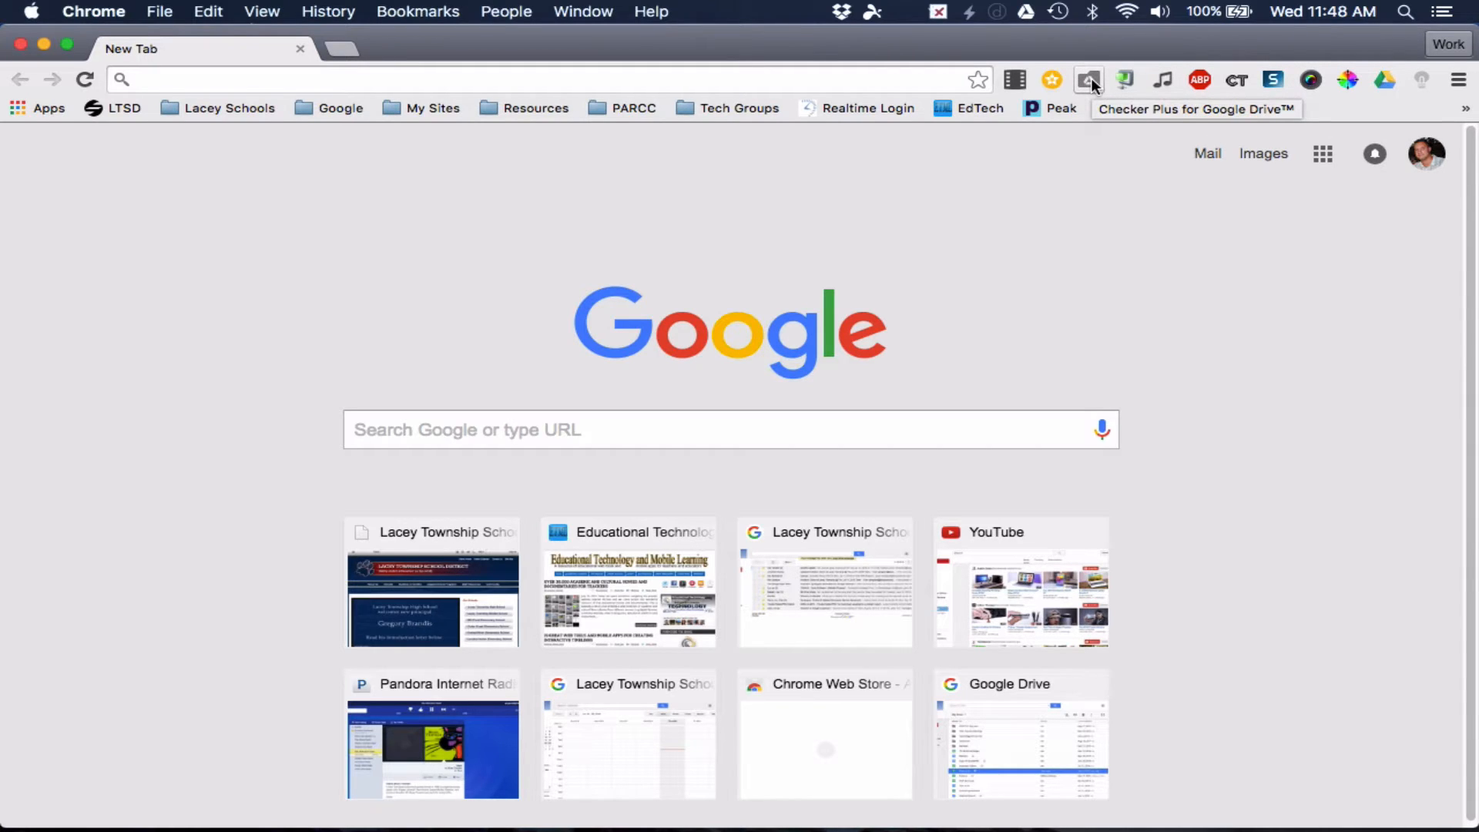
# Step: View the Checker Plus for Google Drive popup on the new tab page and again on the LTSD district website
pyautogui.click(1089, 80)
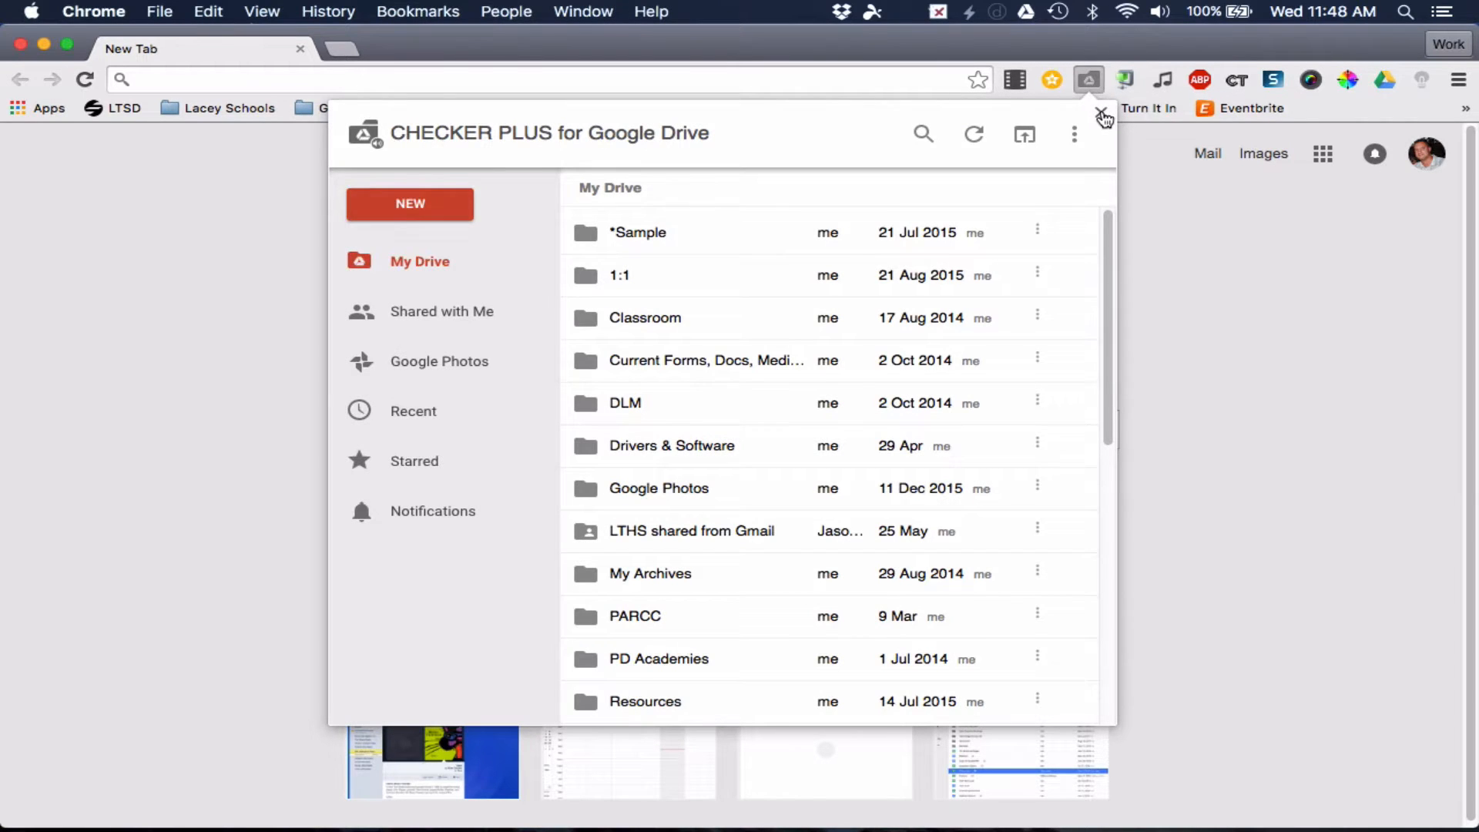
pyautogui.click(1100, 110)
pyautogui.click(119, 104)
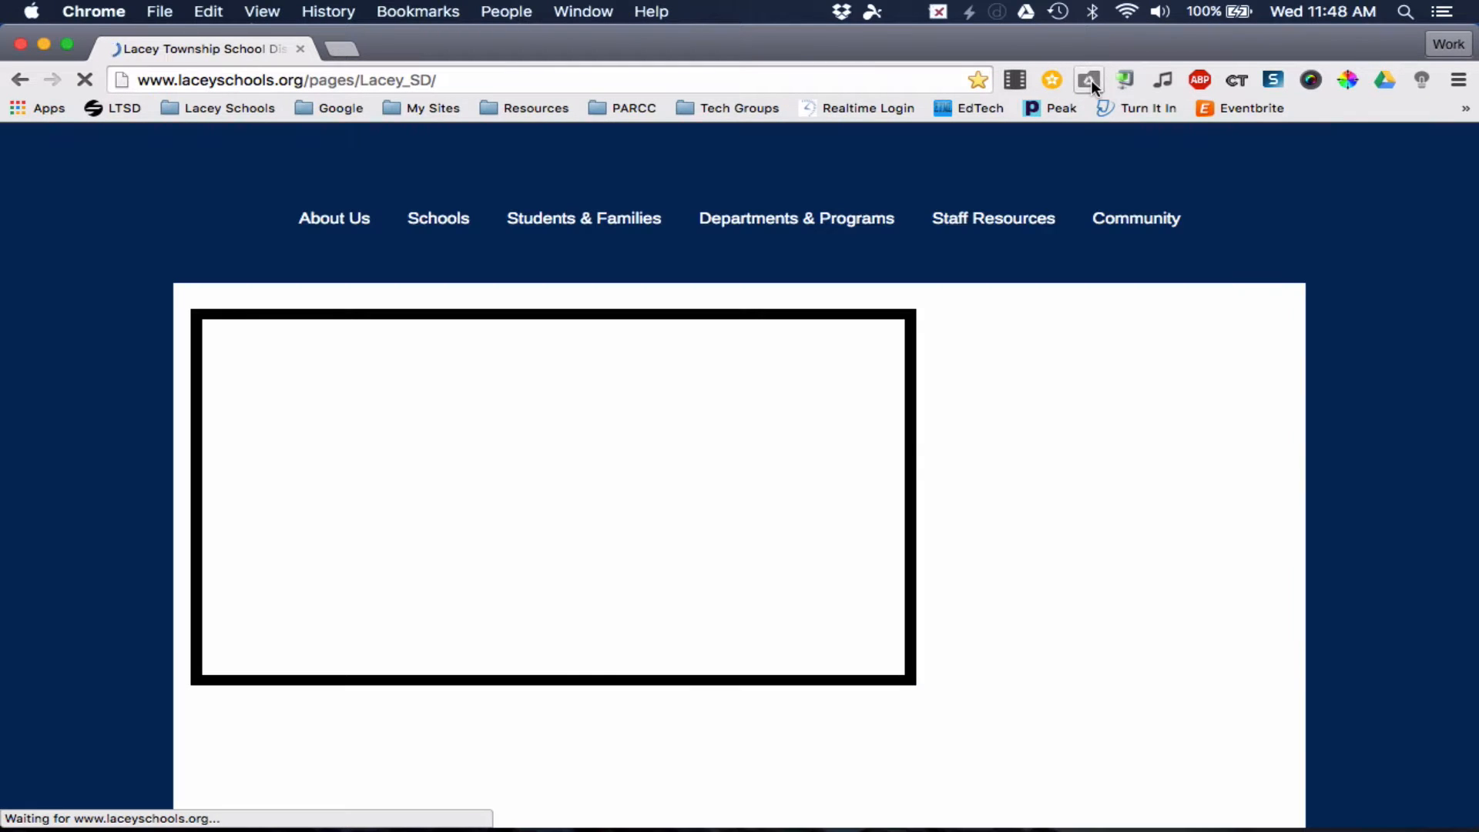
pyautogui.click(1090, 82)
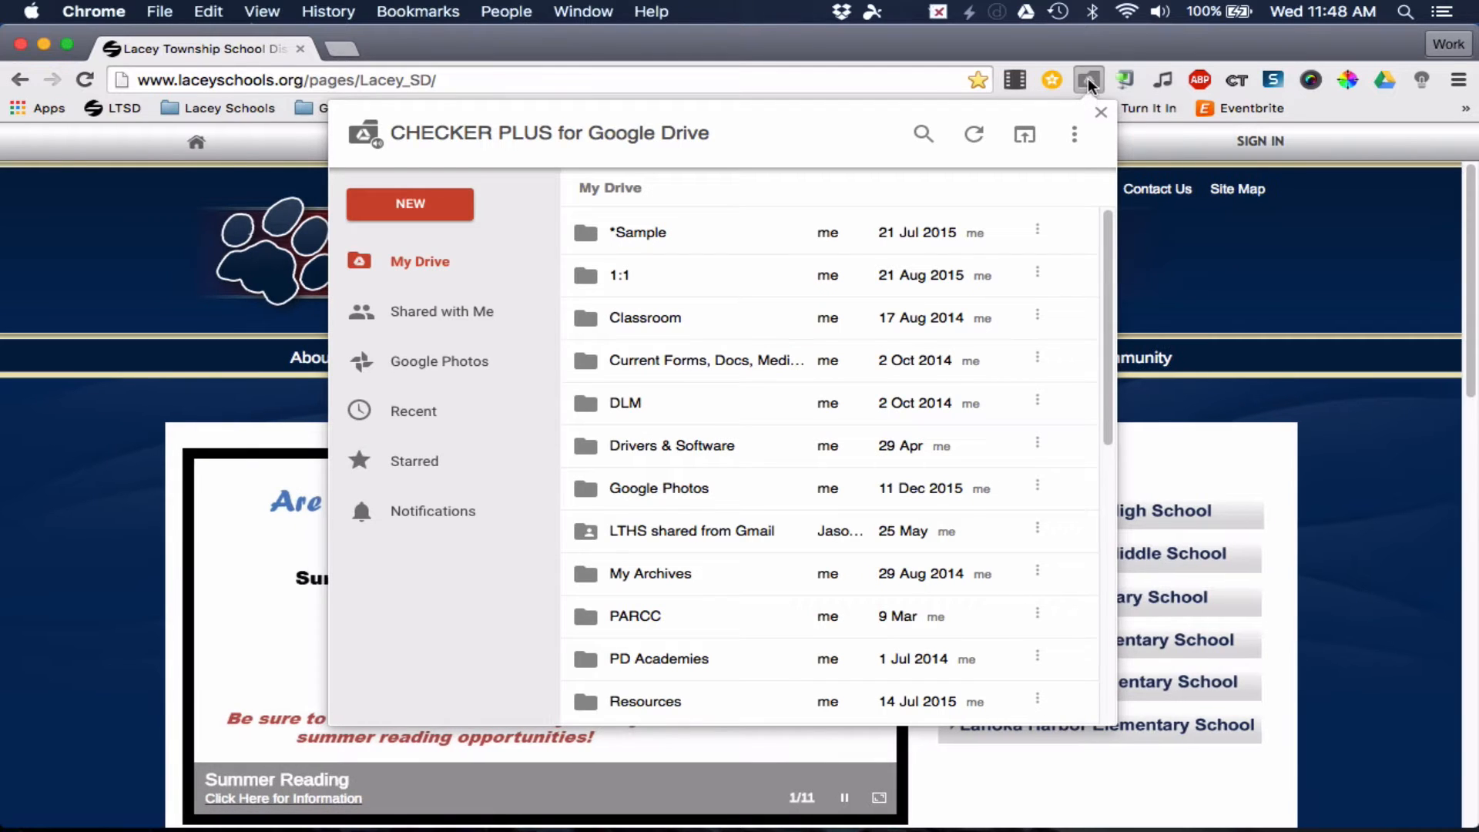
pyautogui.click(1102, 115)
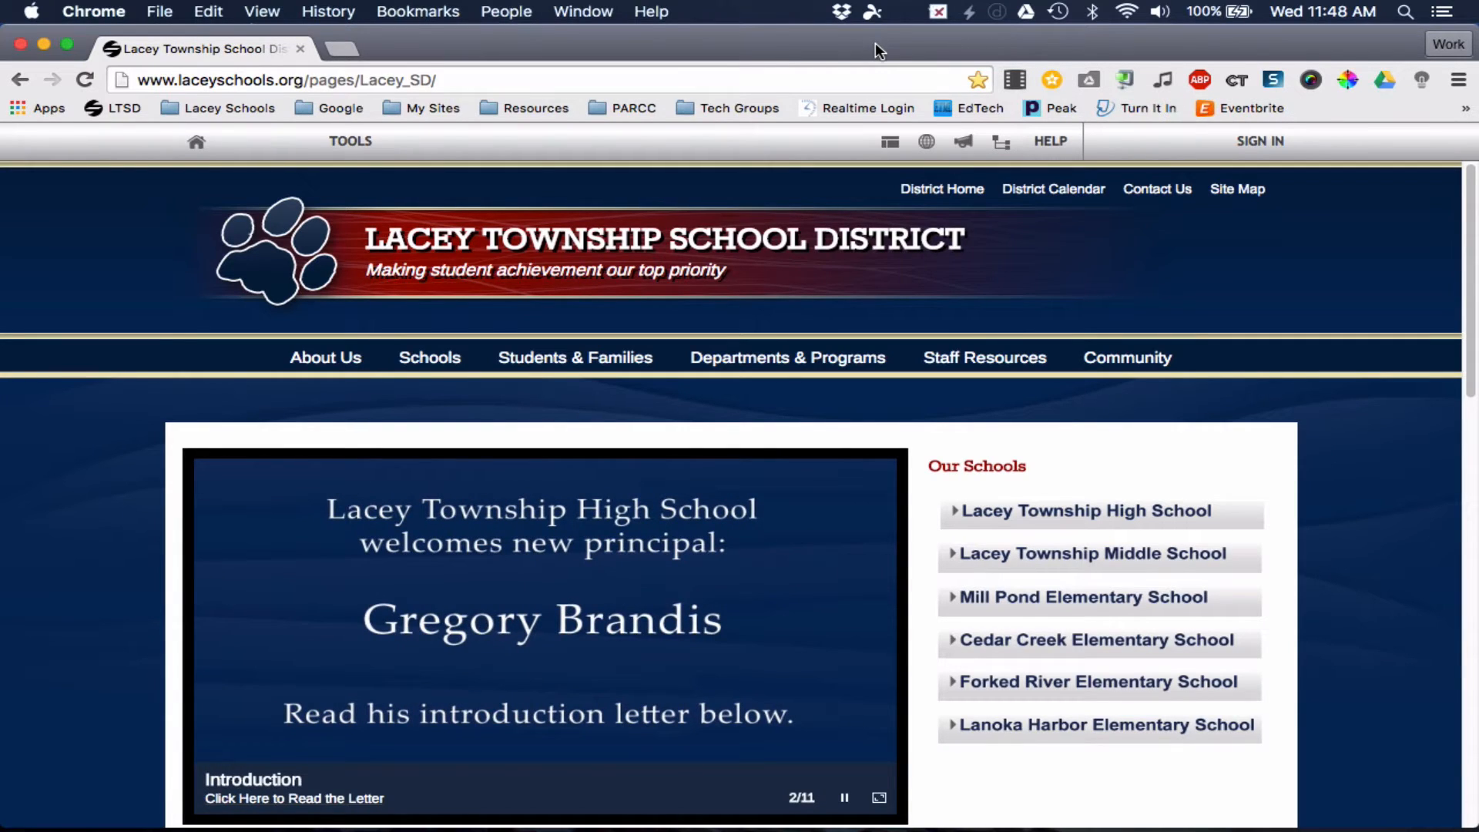
# Step: Open the Chrome Web Store from the Chrome apps page and search it for "keep"
pyautogui.click(25, 104)
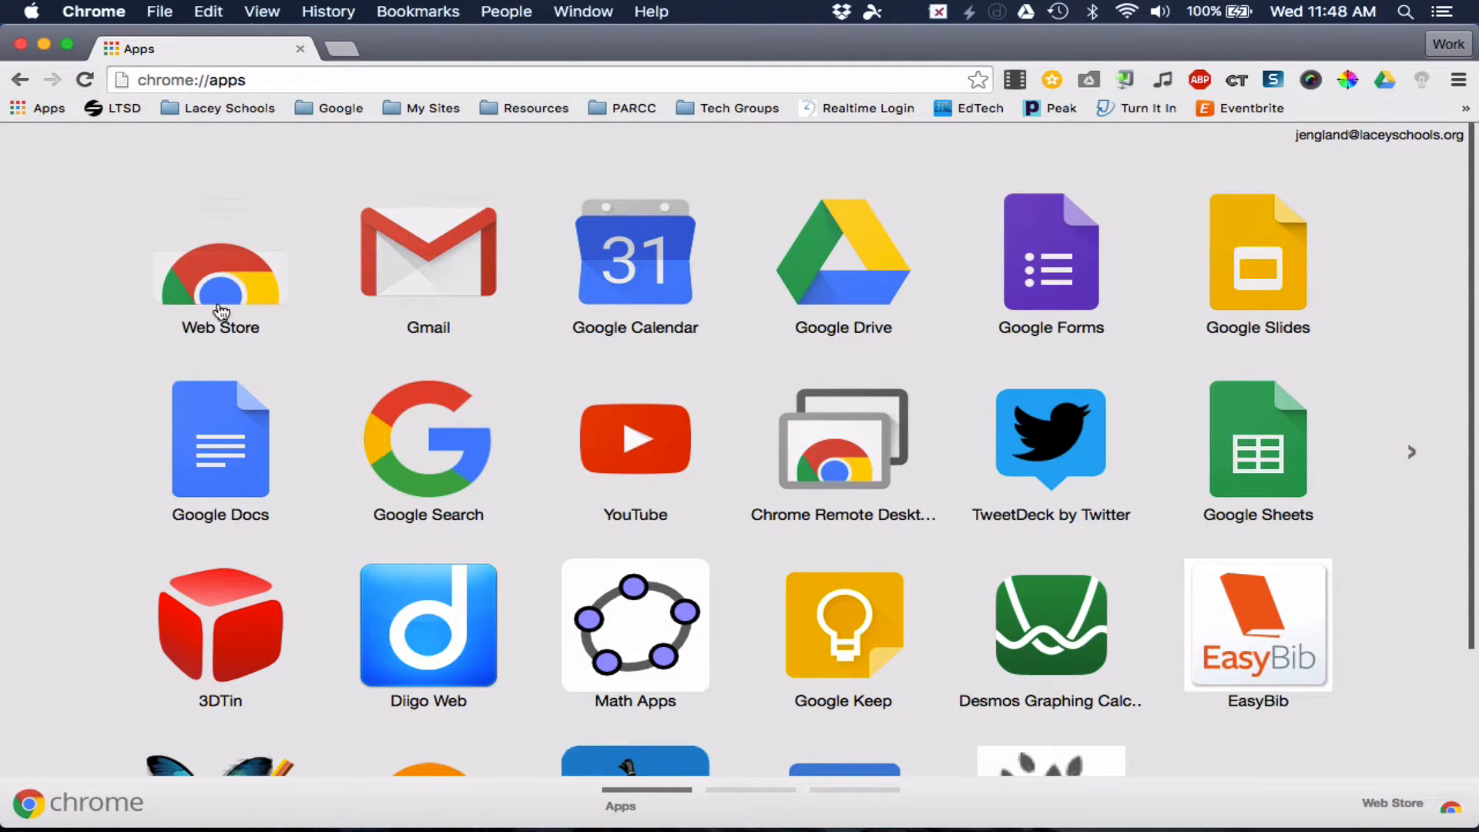
pyautogui.click(260, 275)
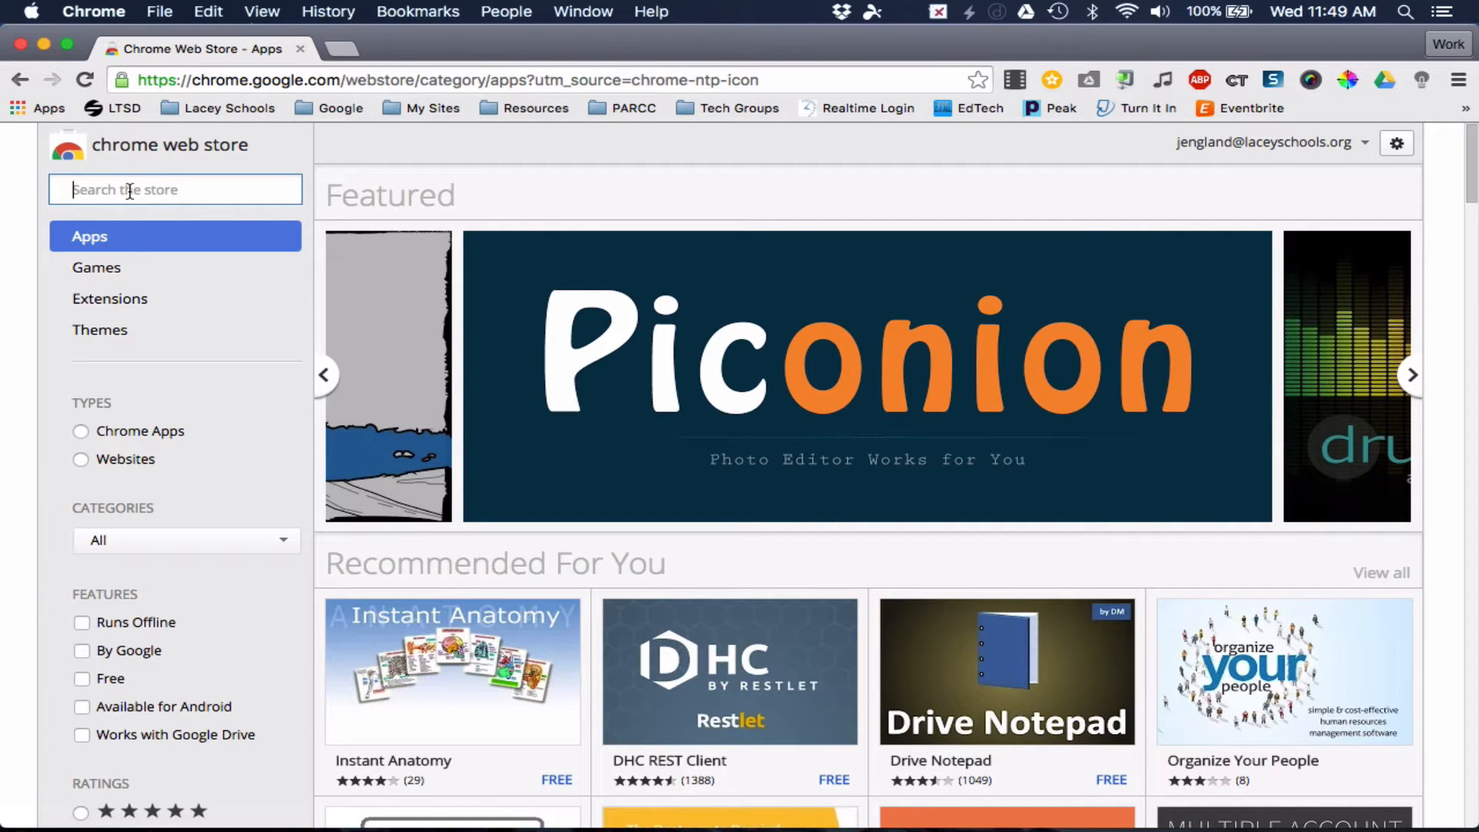
pyautogui.write('kee')
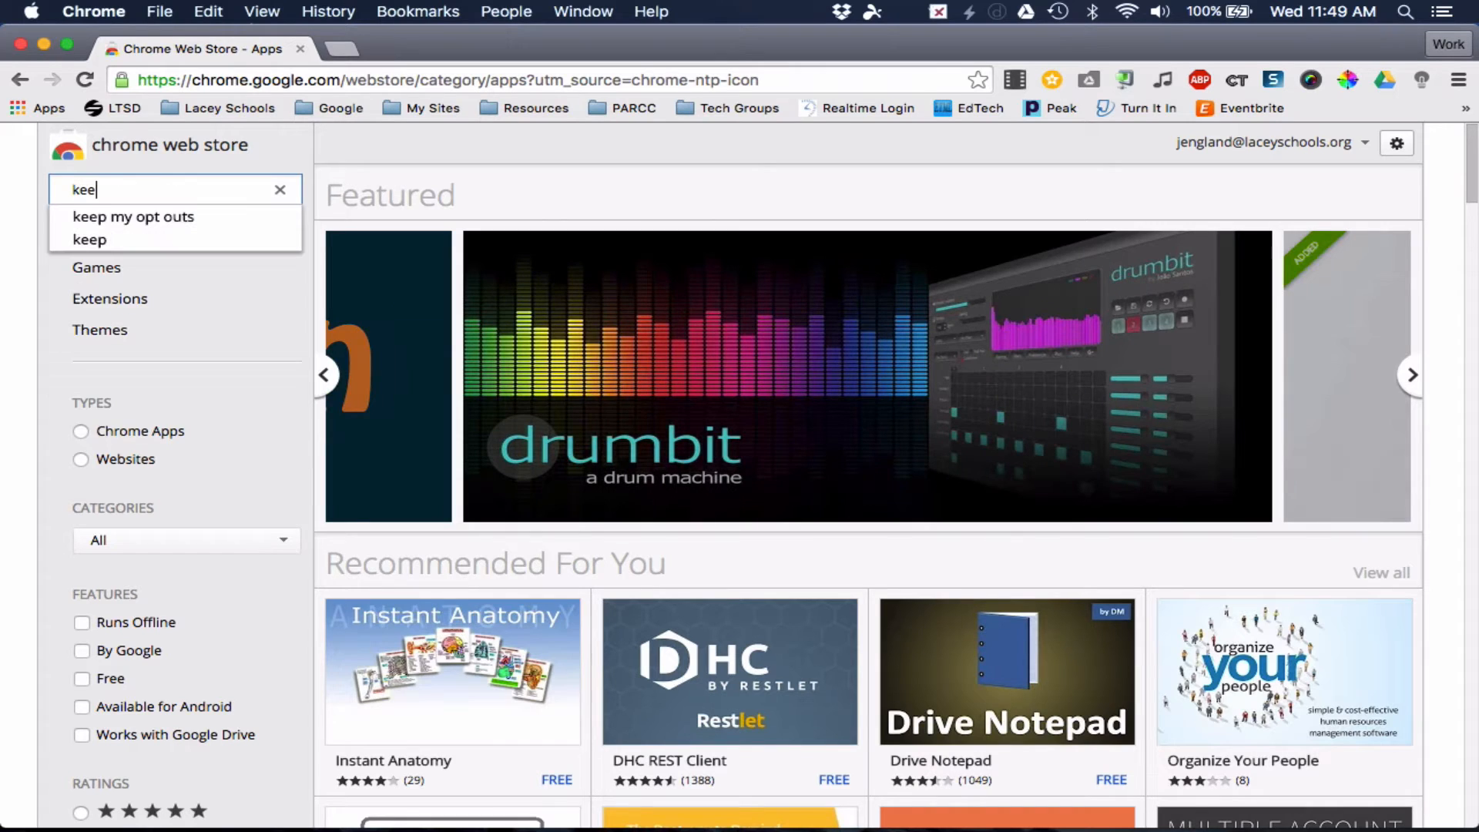
pyautogui.write('p')
pyautogui.press('Return')
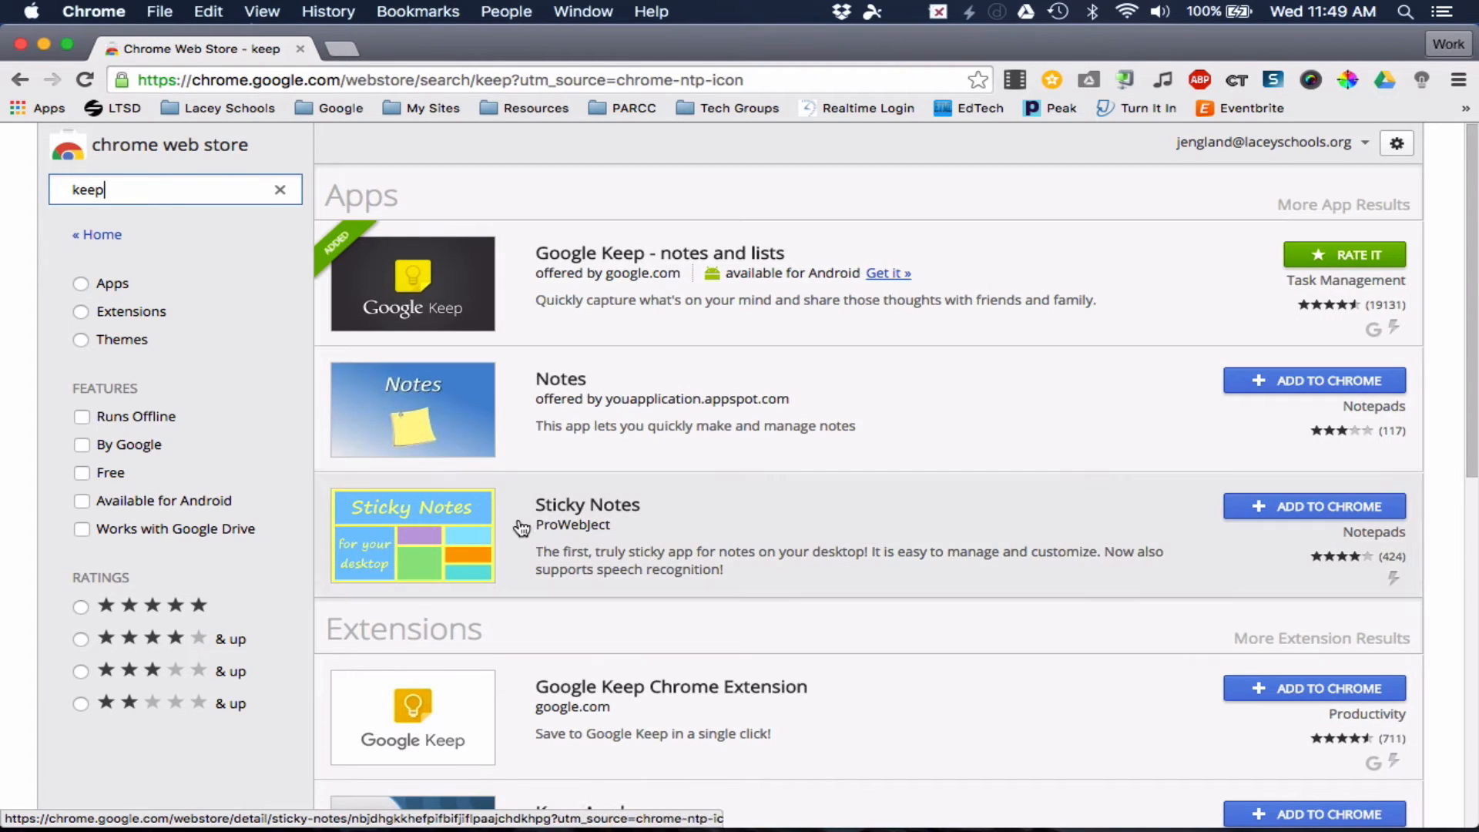
# Step: Limit the search results to extensions and open the details of Google Keep Chrome Extension
pyautogui.scroll(-5, 522, 528)
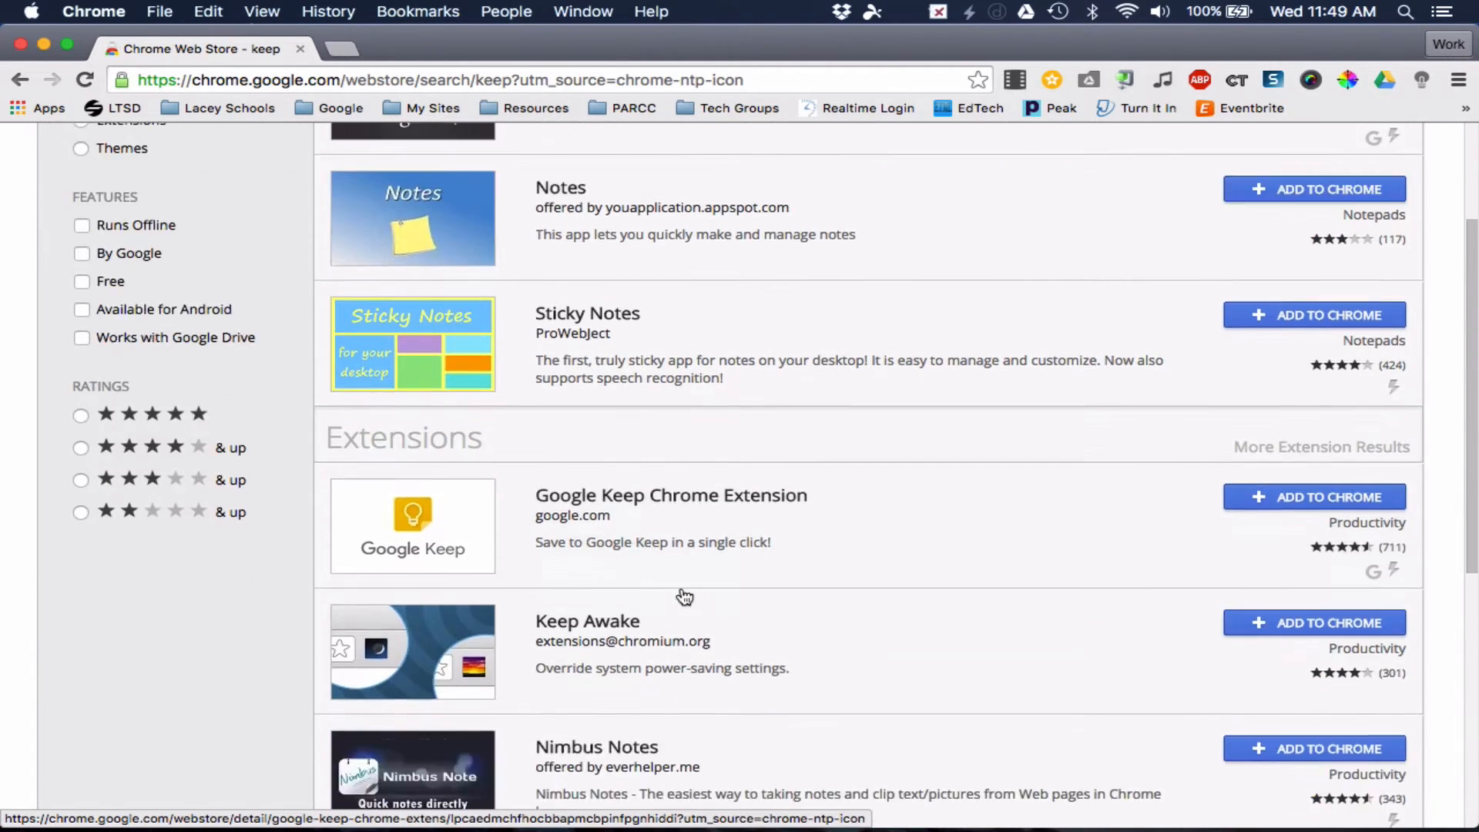
pyautogui.scroll(-2, 684, 597)
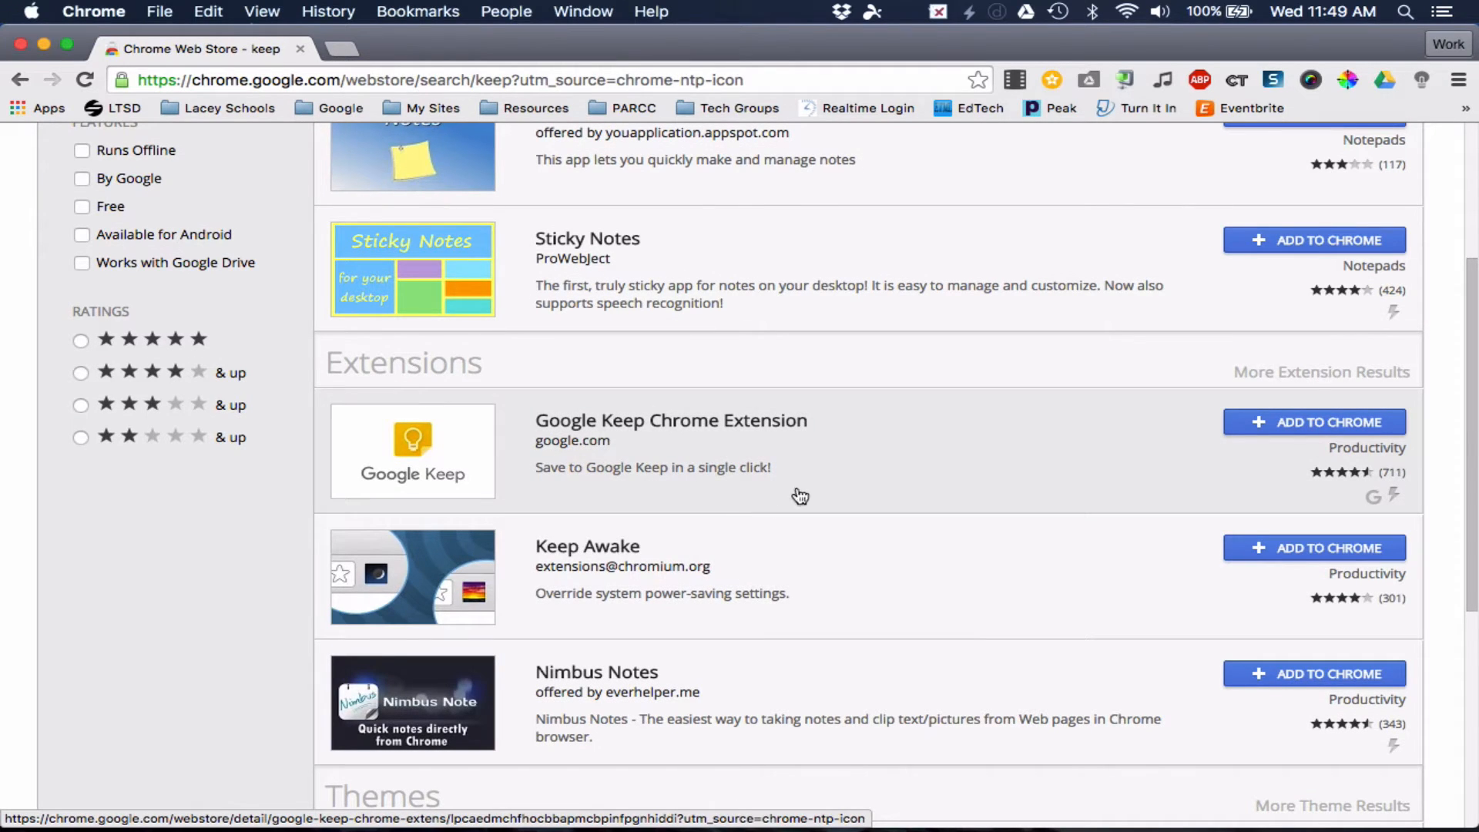
pyautogui.click(1301, 377)
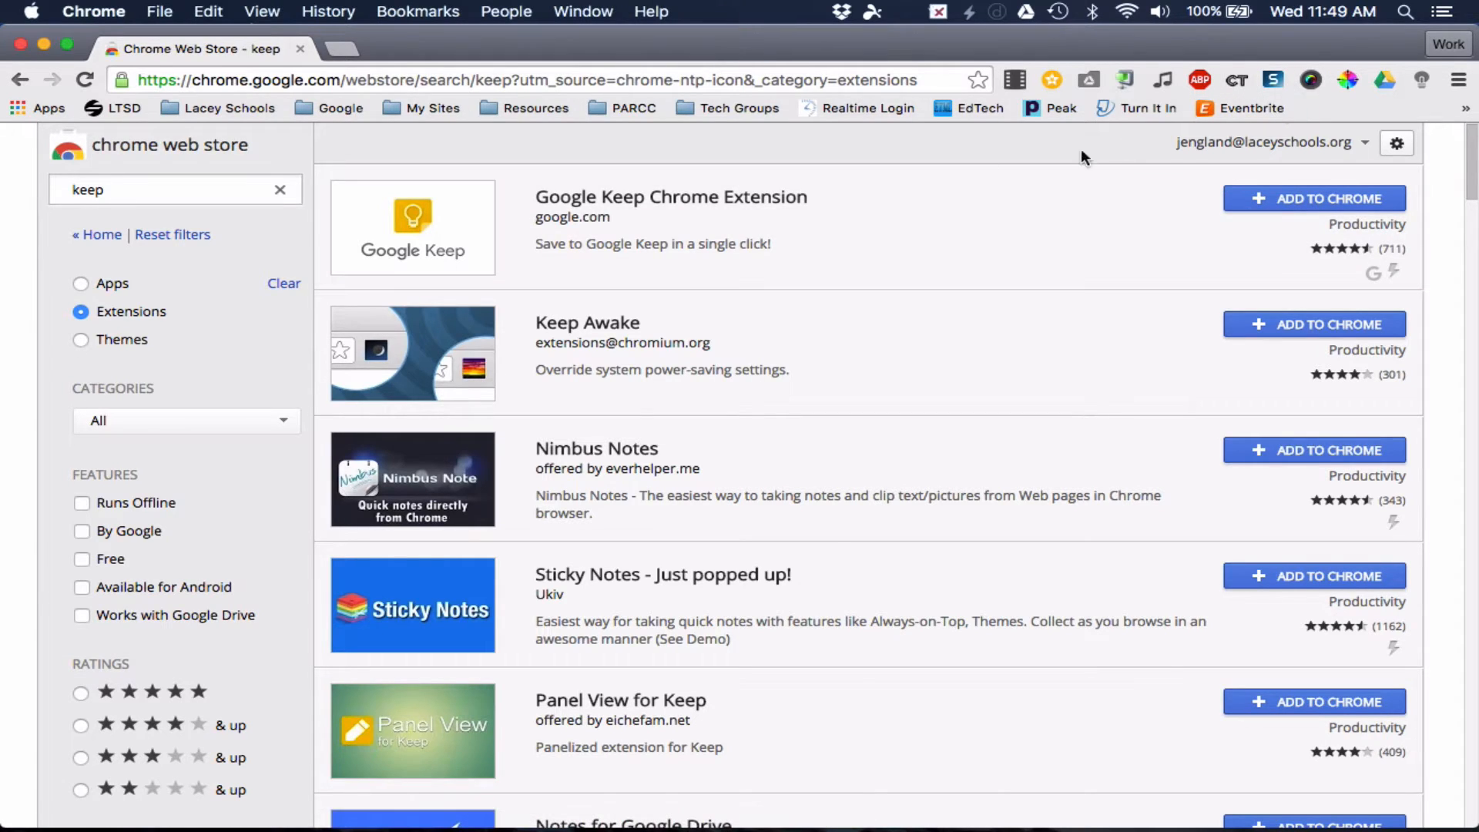
pyautogui.click(667, 196)
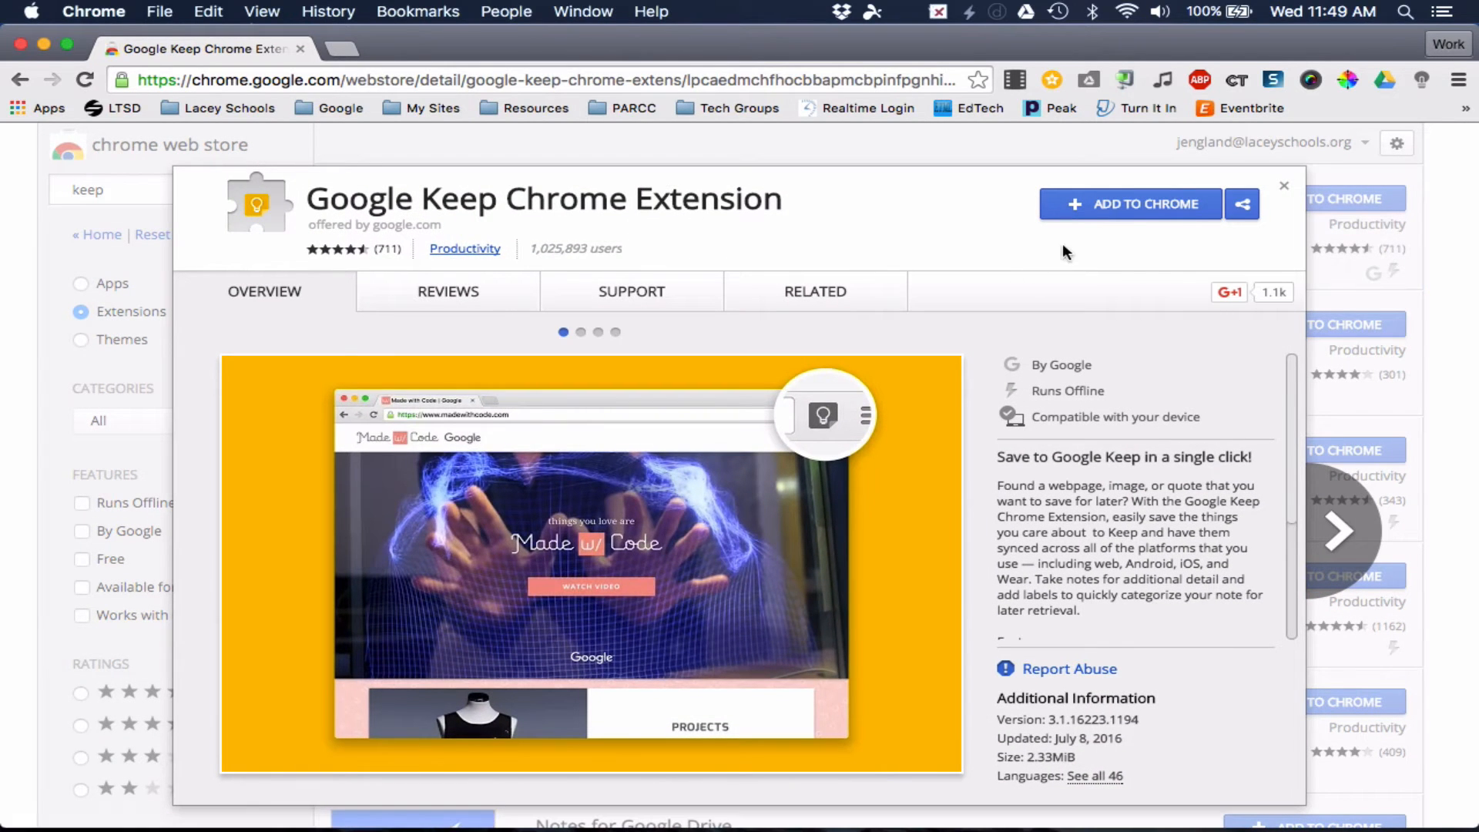
# Step: Add the Google Keep Chrome Extension to Chrome and dismiss the installation notice
pyautogui.click(1137, 208)
pyautogui.click(931, 255)
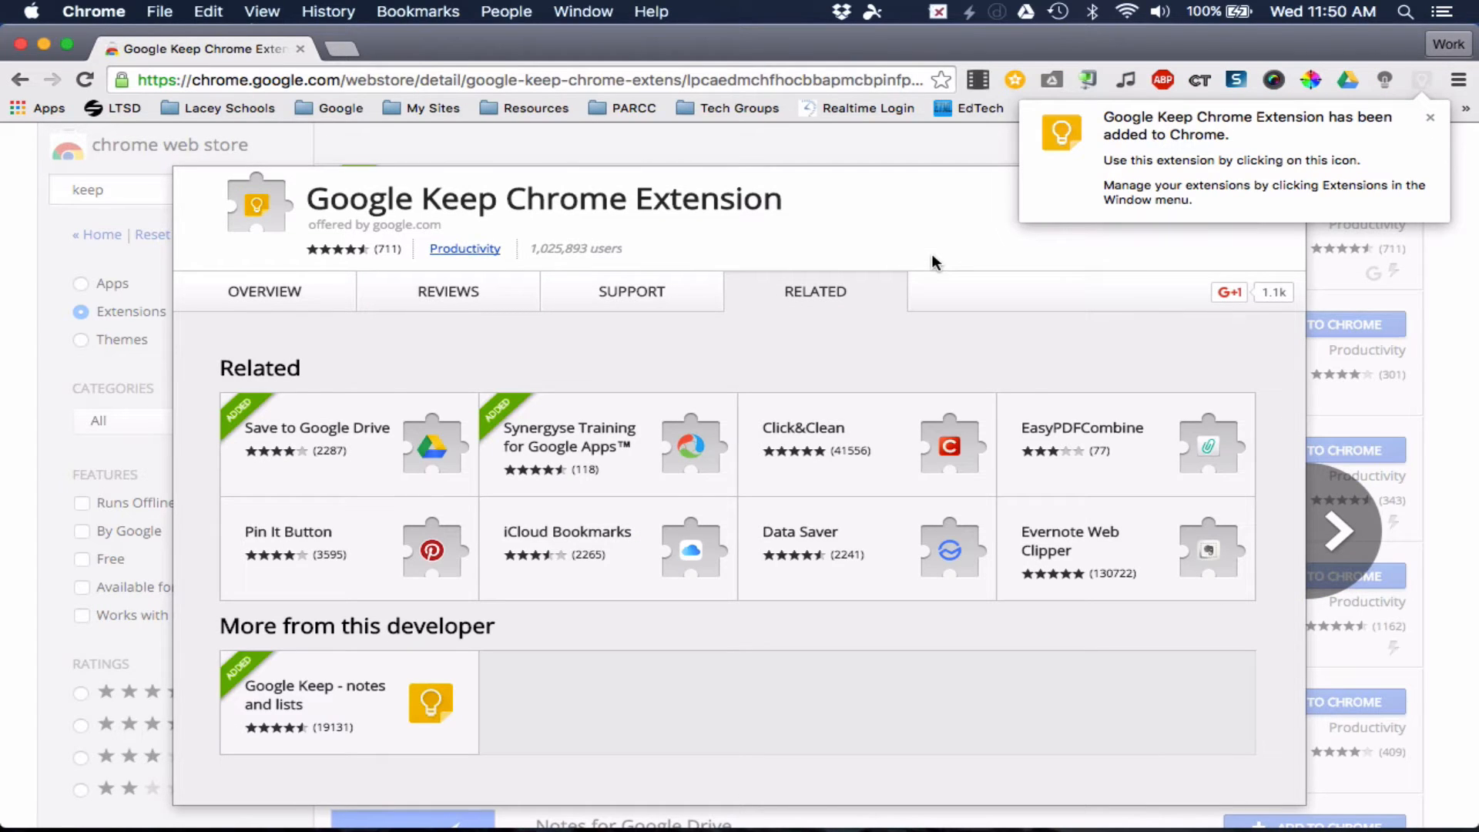
pyautogui.click(1433, 117)
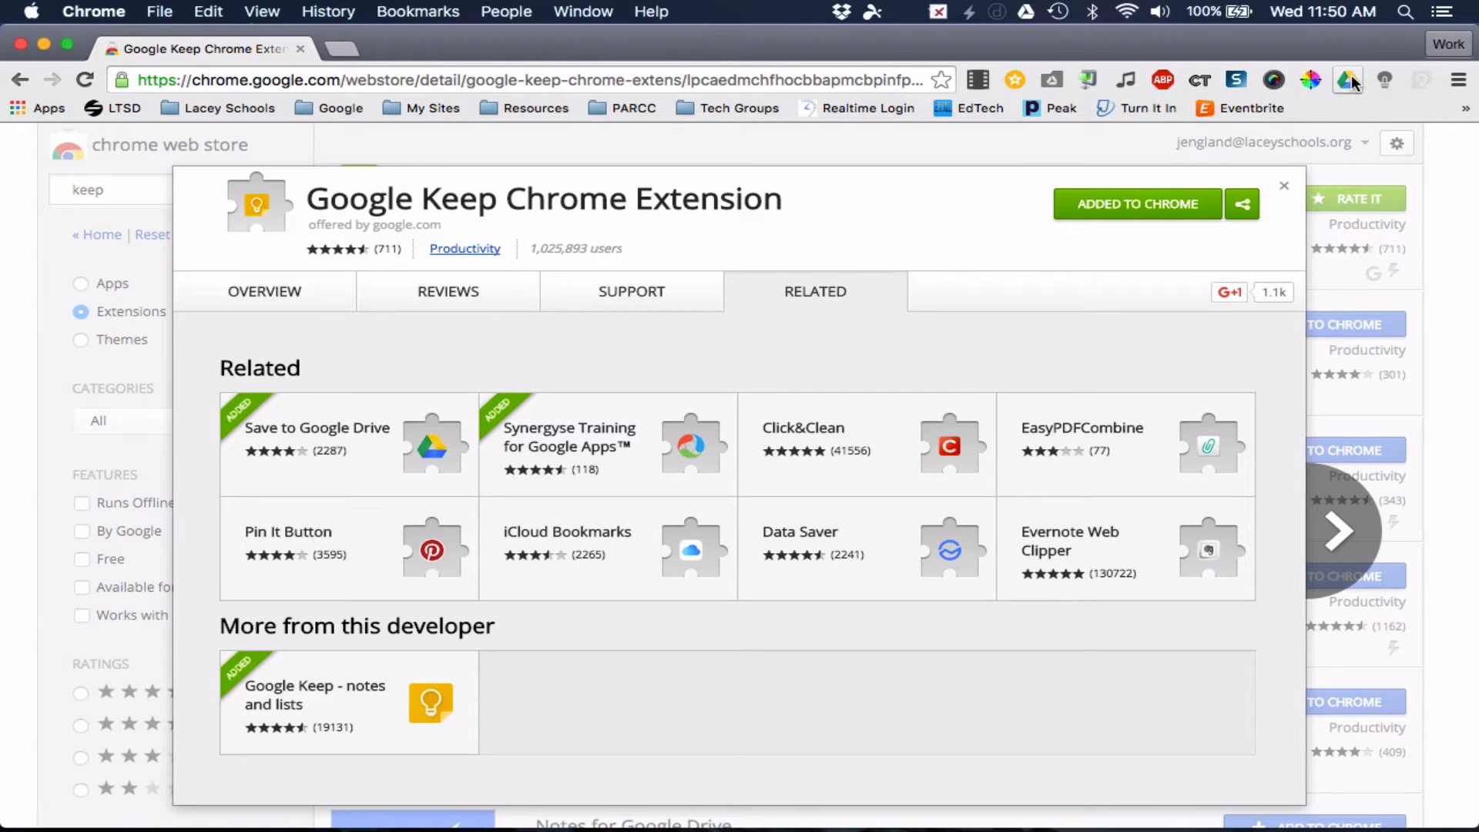
# Step: Hide the Google Keep extension's icon in the Chrome menu and restore it to the toolbar
pyautogui.rightClick(1421, 81)
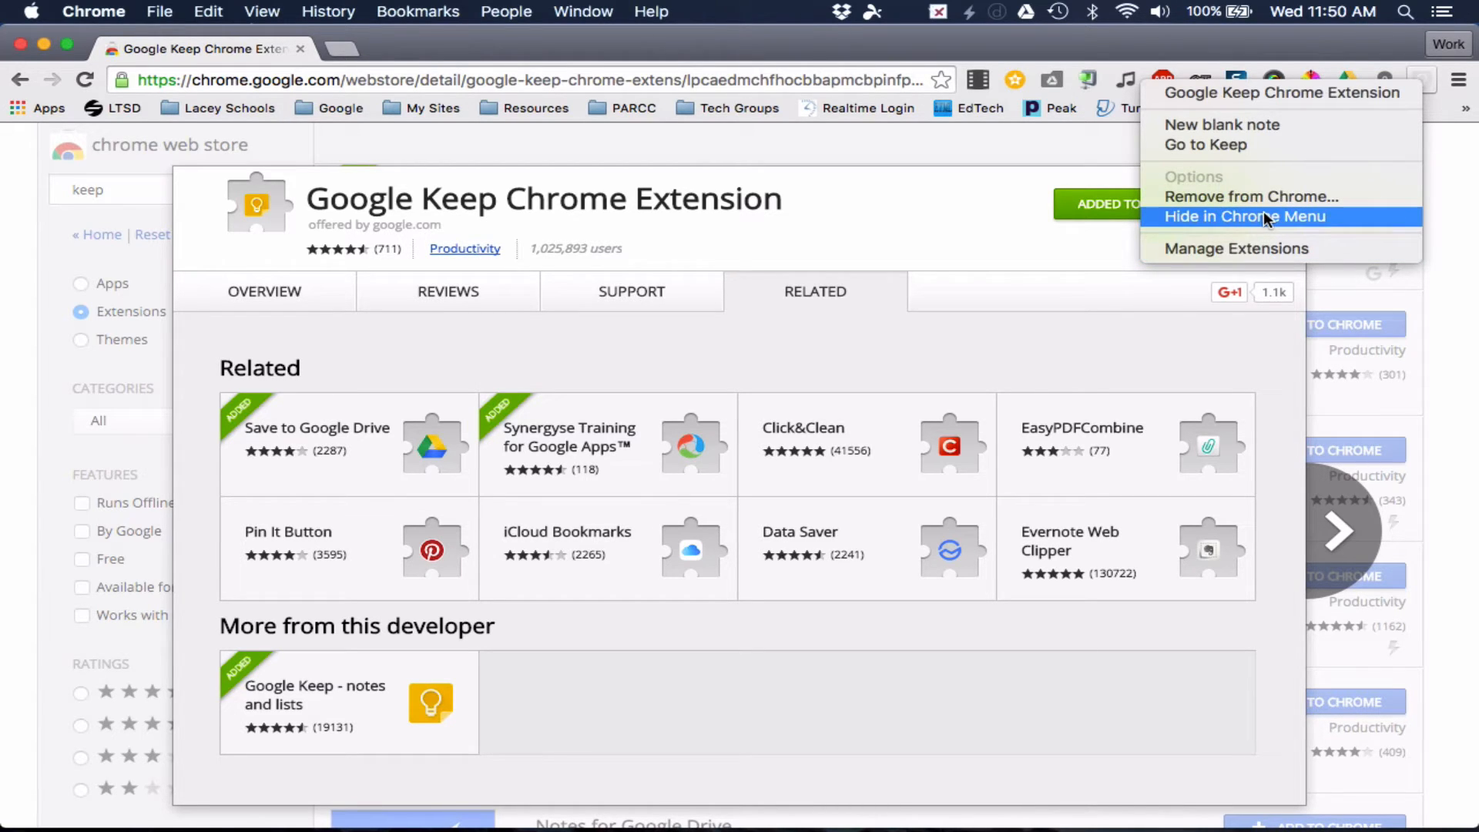
pyautogui.click(1338, 216)
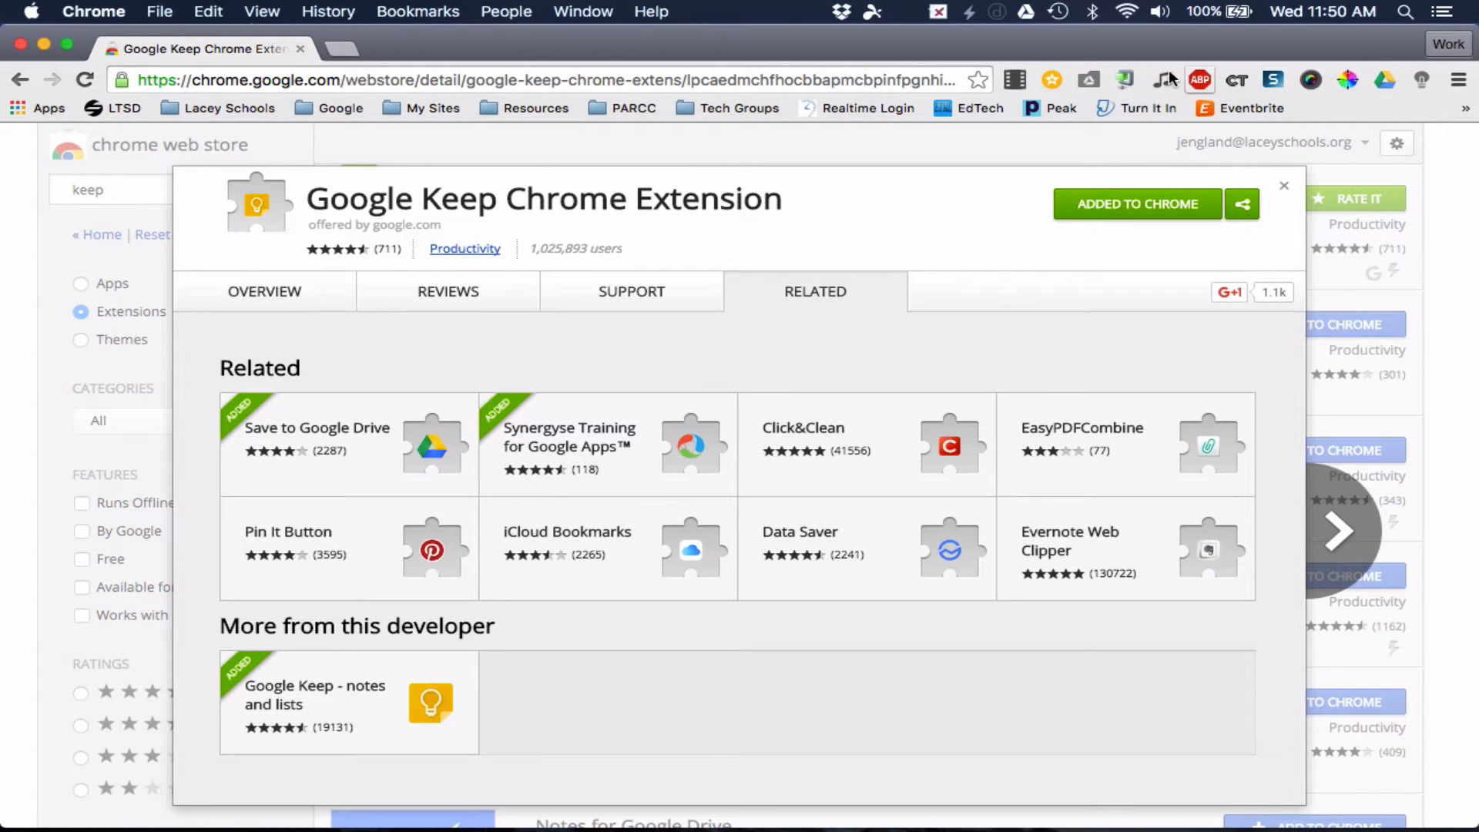
pyautogui.click(1458, 81)
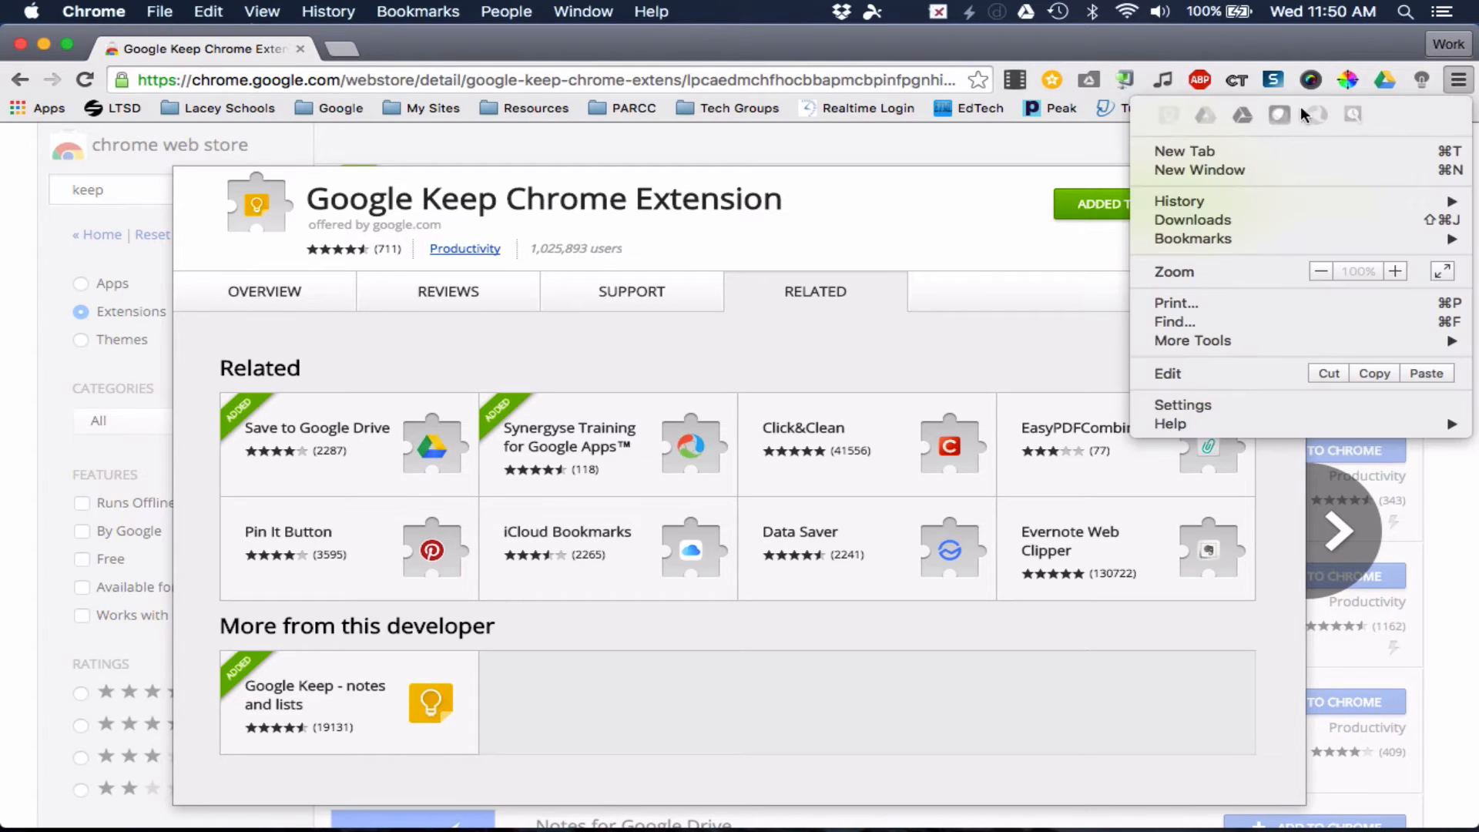
pyautogui.rightClick(1168, 116)
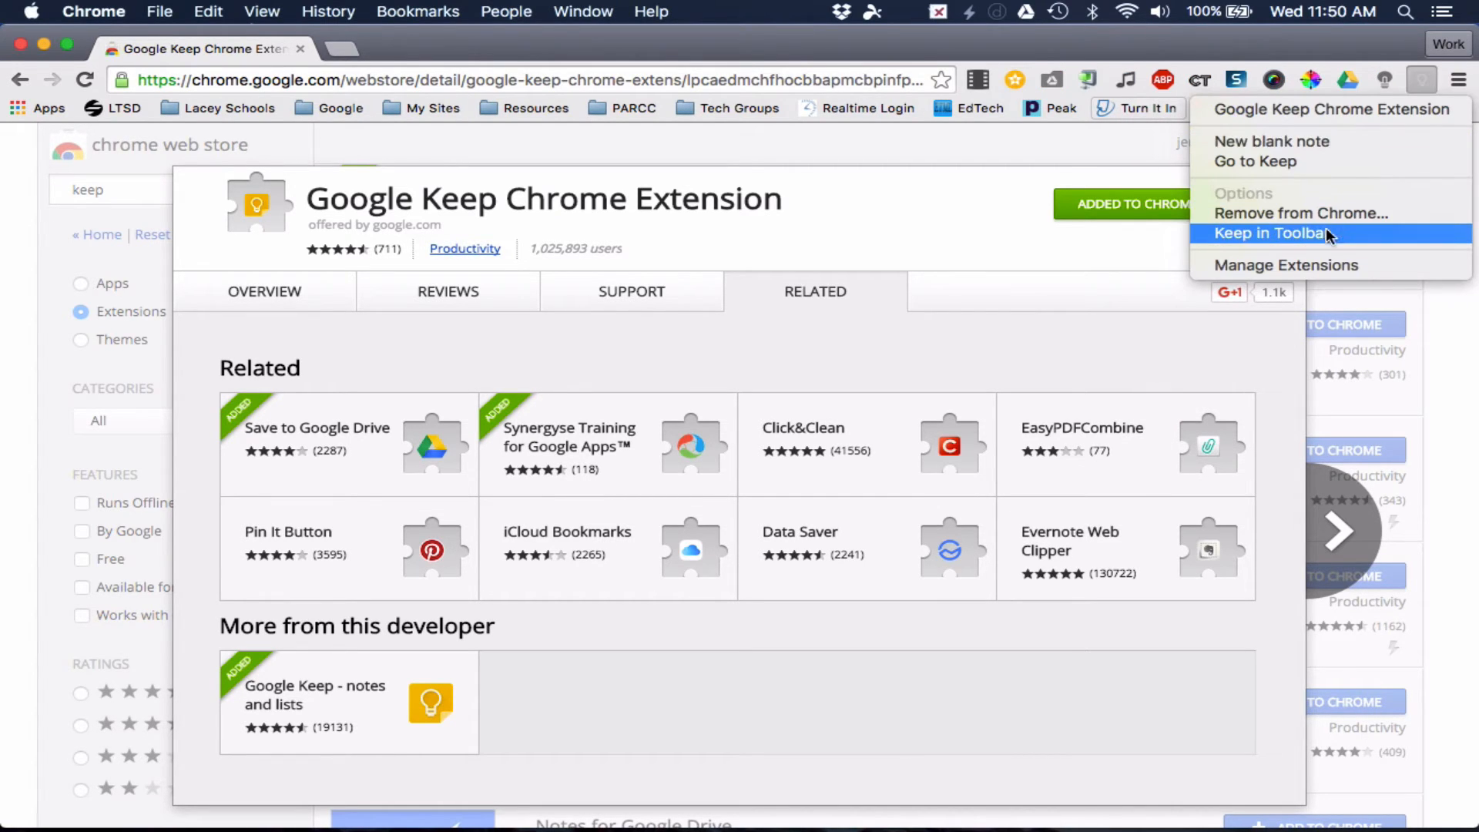
pyautogui.click(1300, 233)
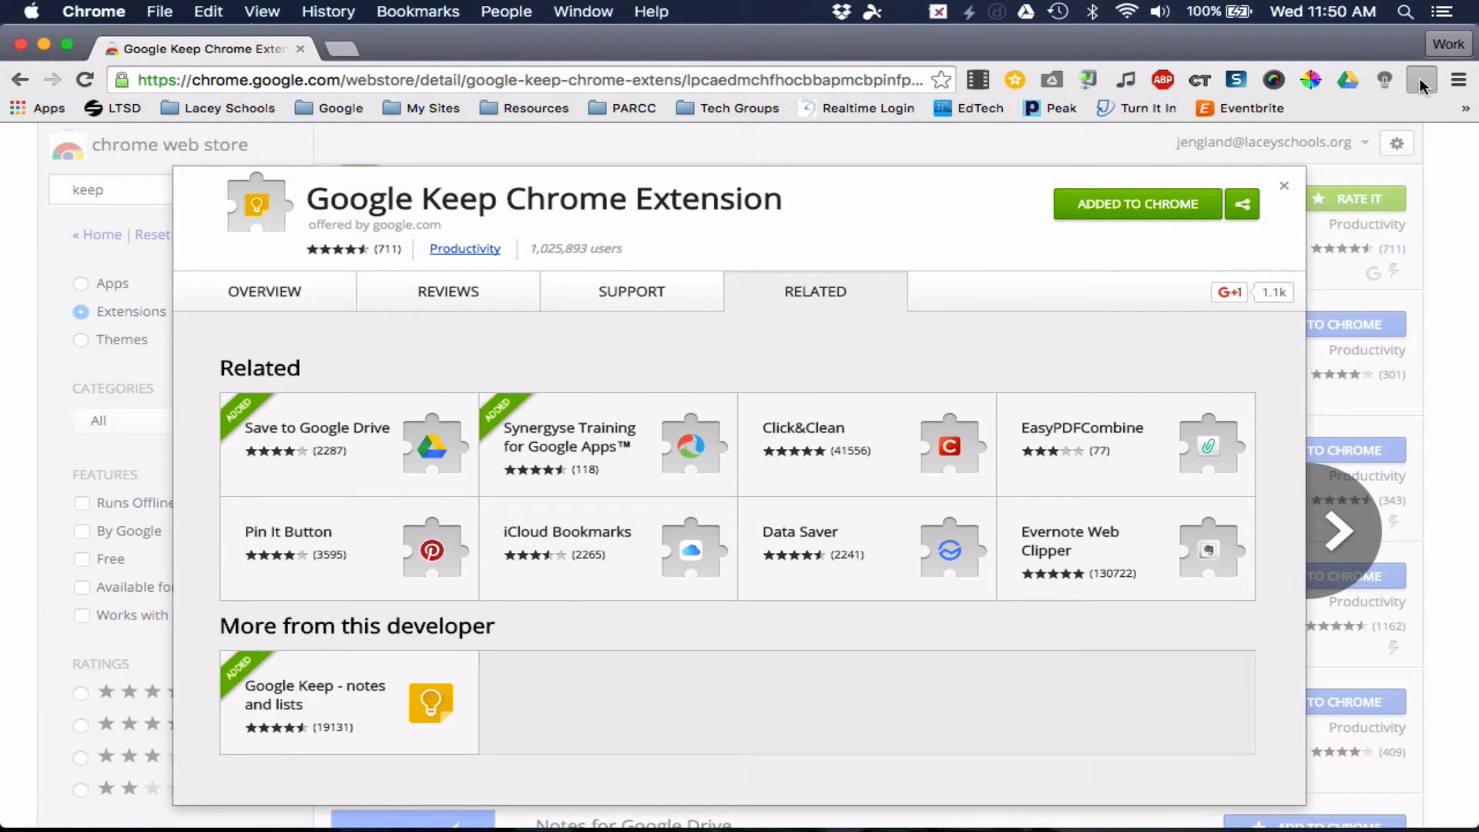
# Step: Remove the Google Keep Chrome Extension from Chrome, without reporting abuse
pyautogui.rightClick(1418, 80)
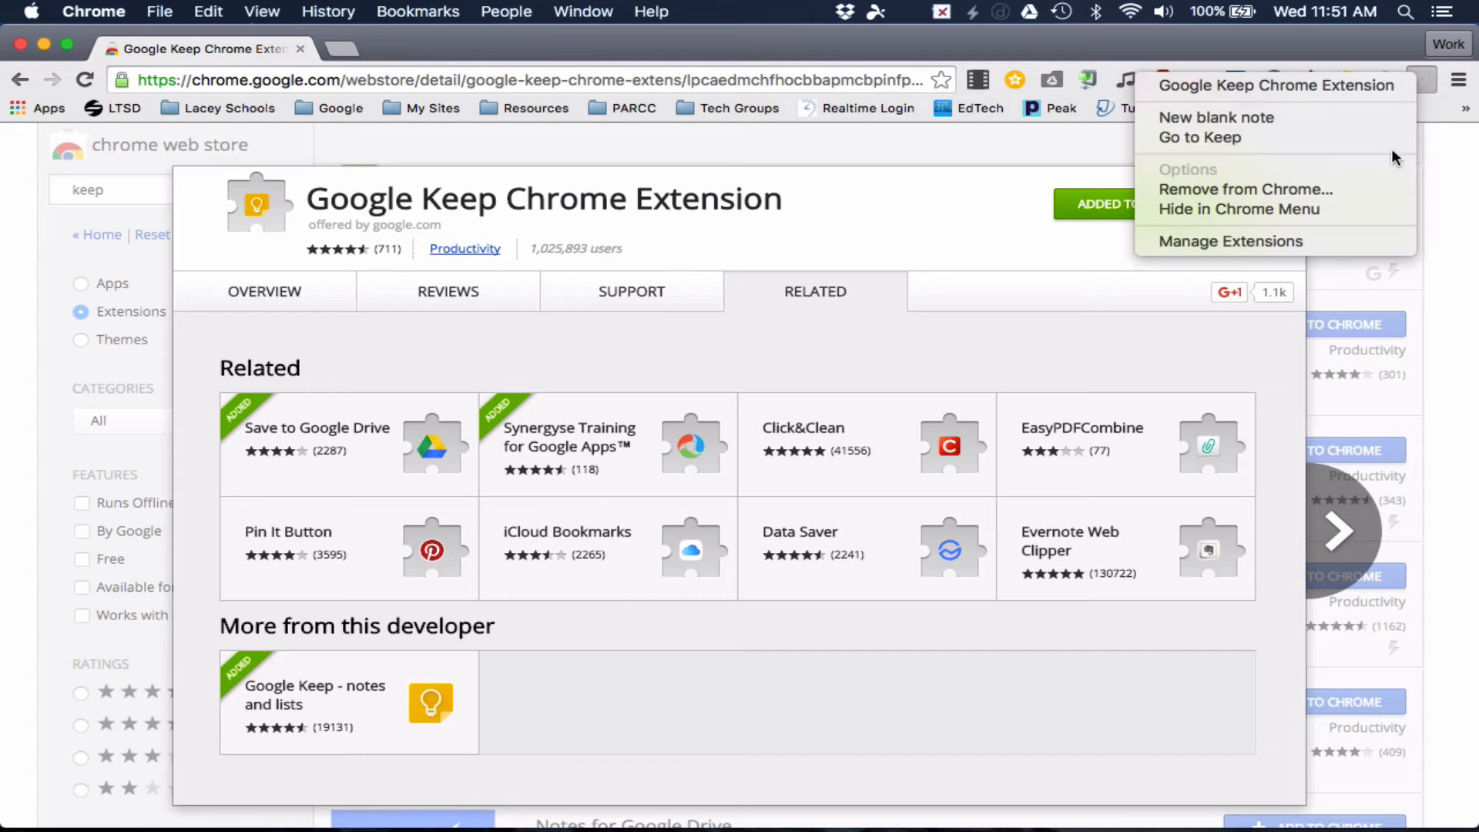
pyautogui.click(1345, 189)
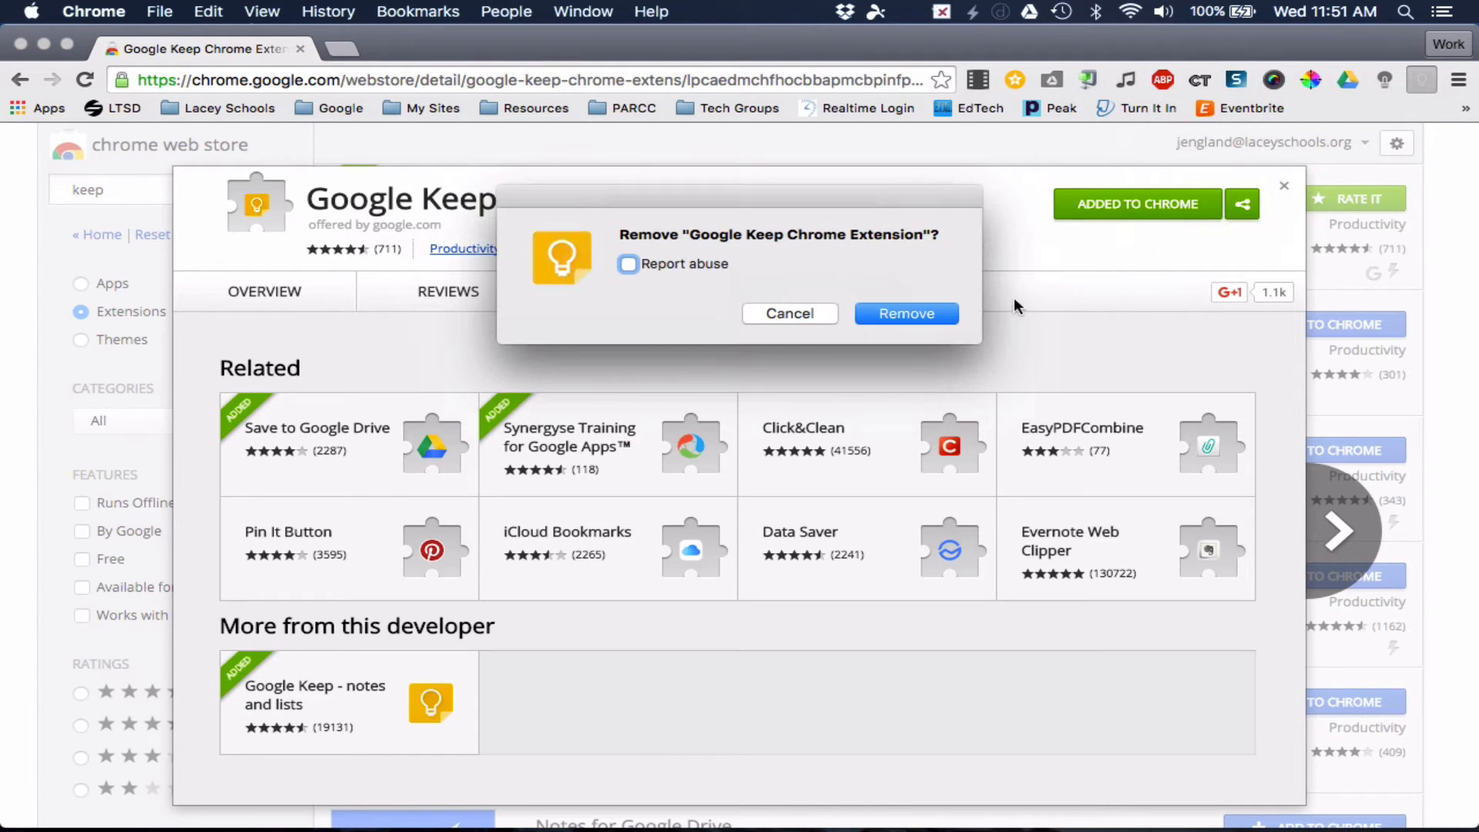
pyautogui.click(893, 308)
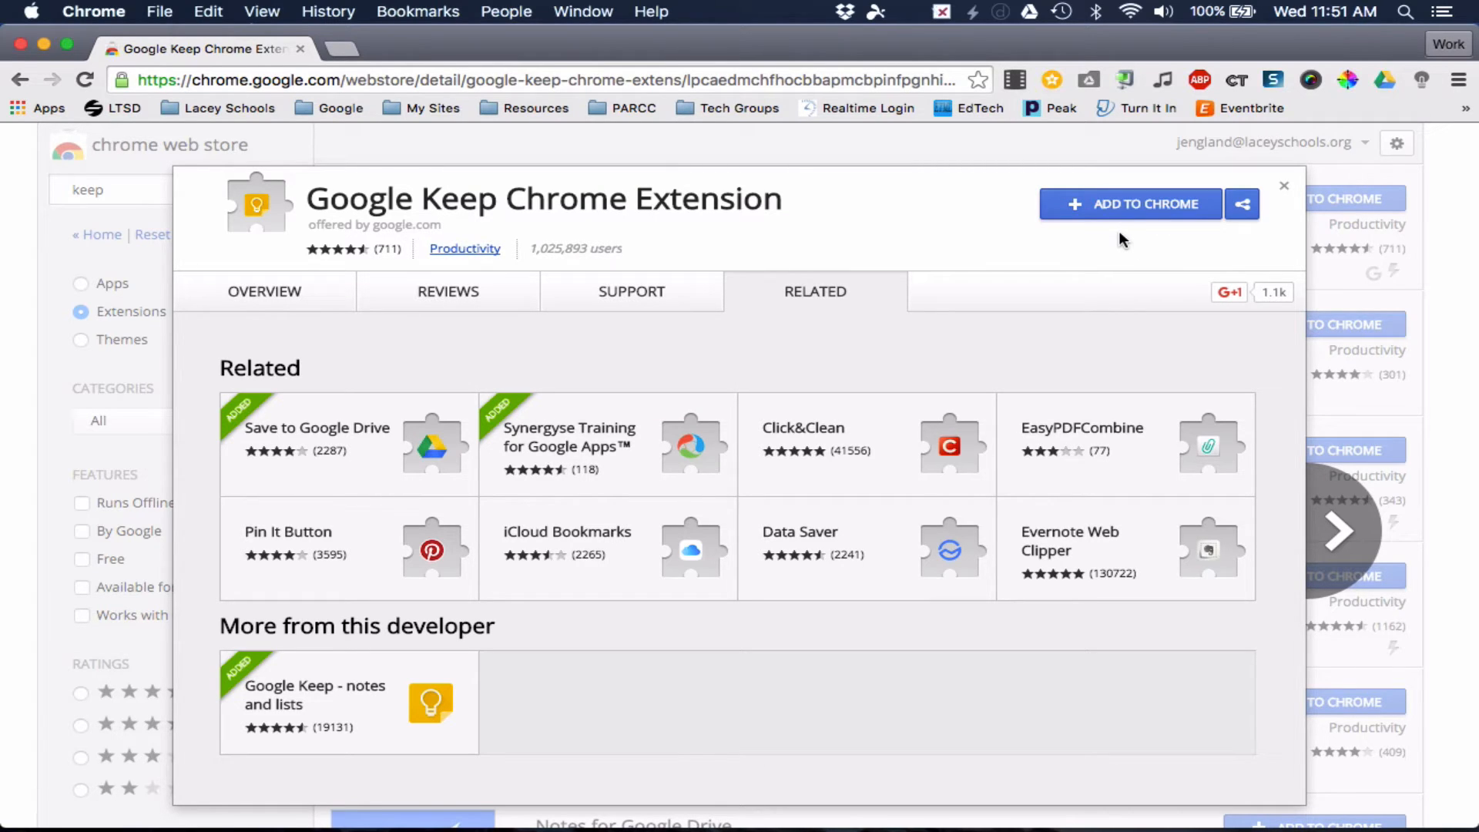
# Step: Look through the installed extensions by way of Save to Google Drive's Manage Extensions option, and close the page
pyautogui.rightClick(1386, 82)
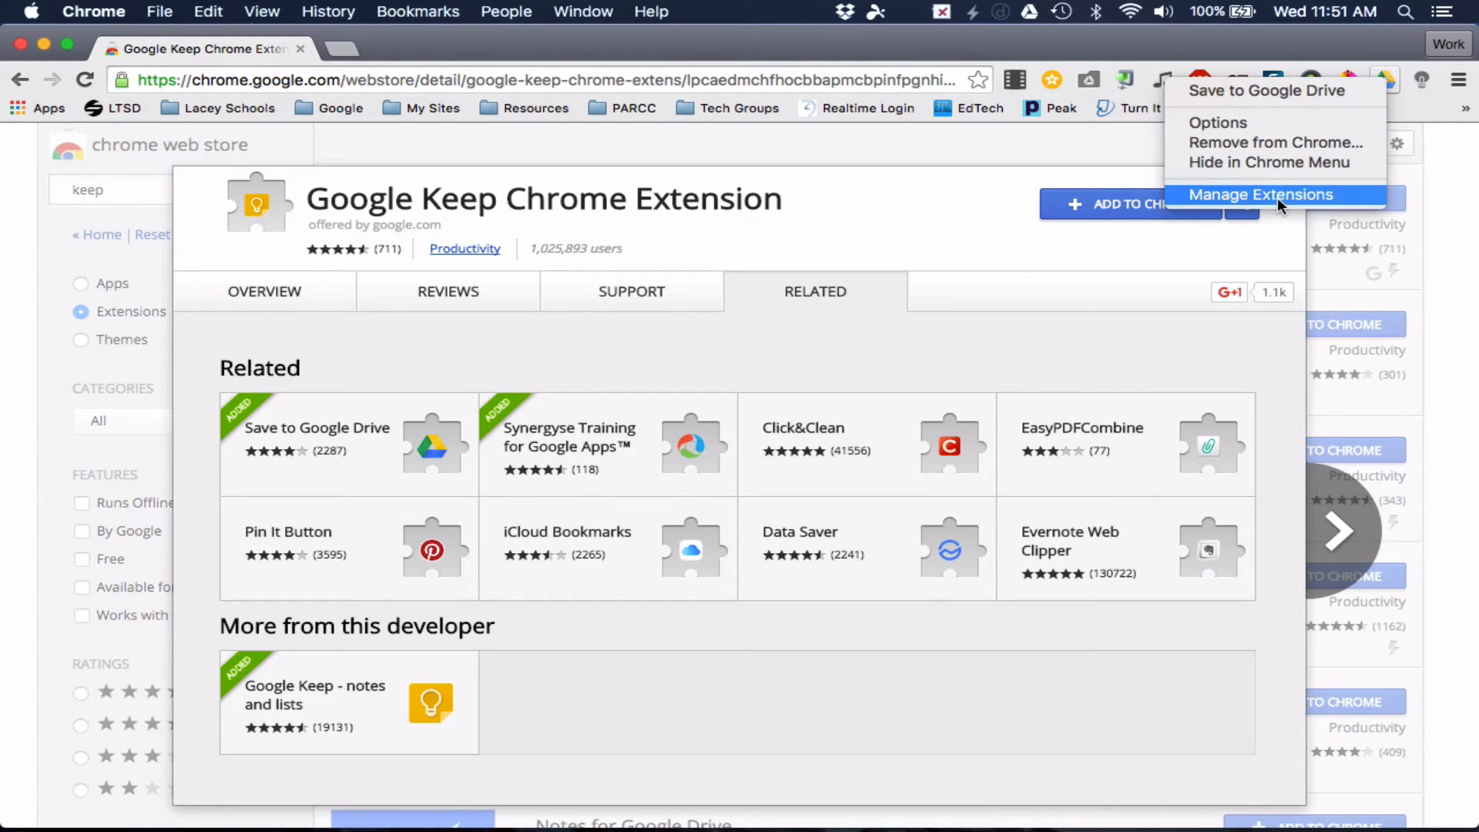
pyautogui.click(1305, 194)
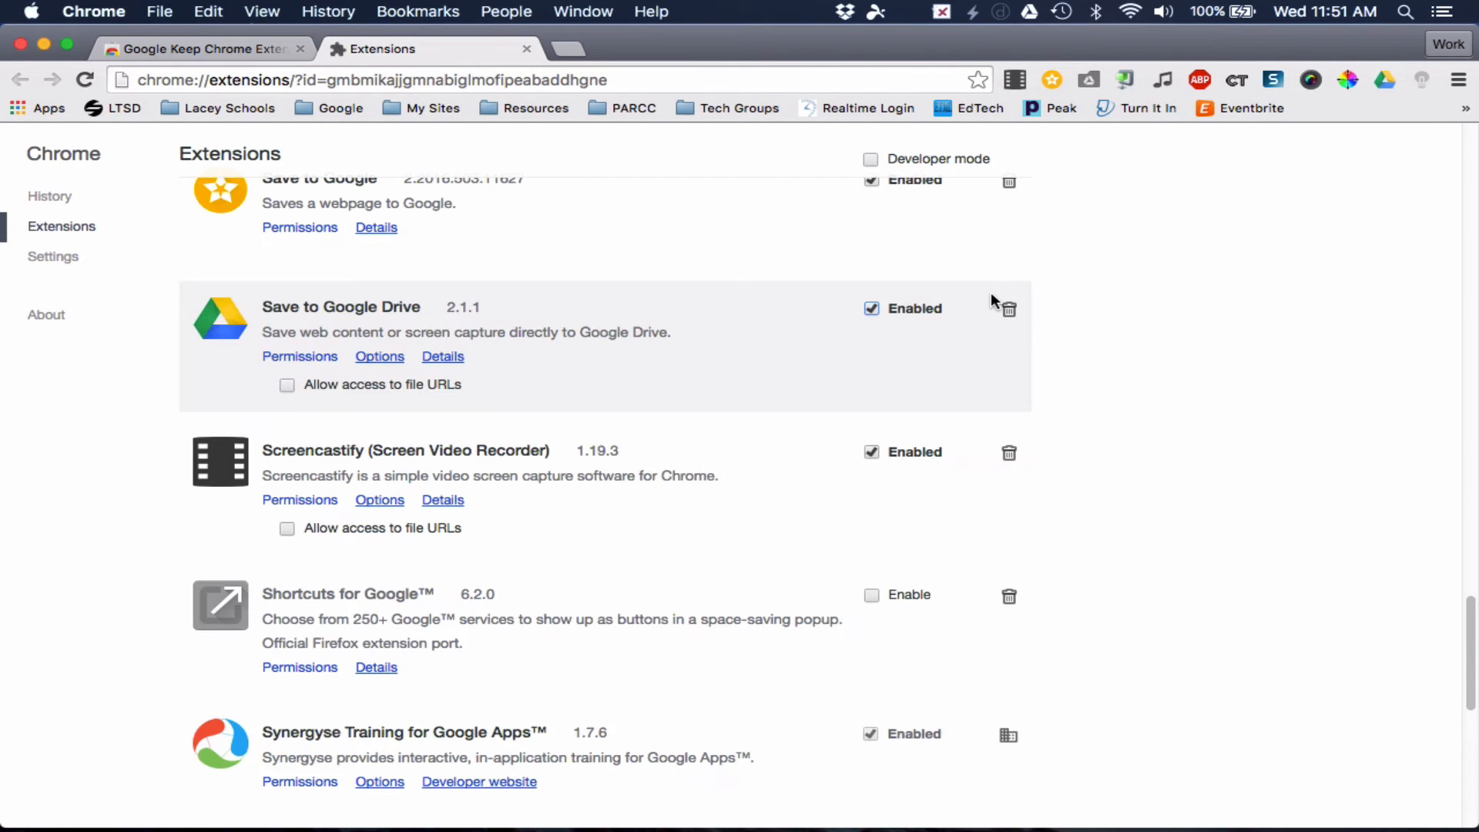
pyautogui.scroll(15, 1037, 450)
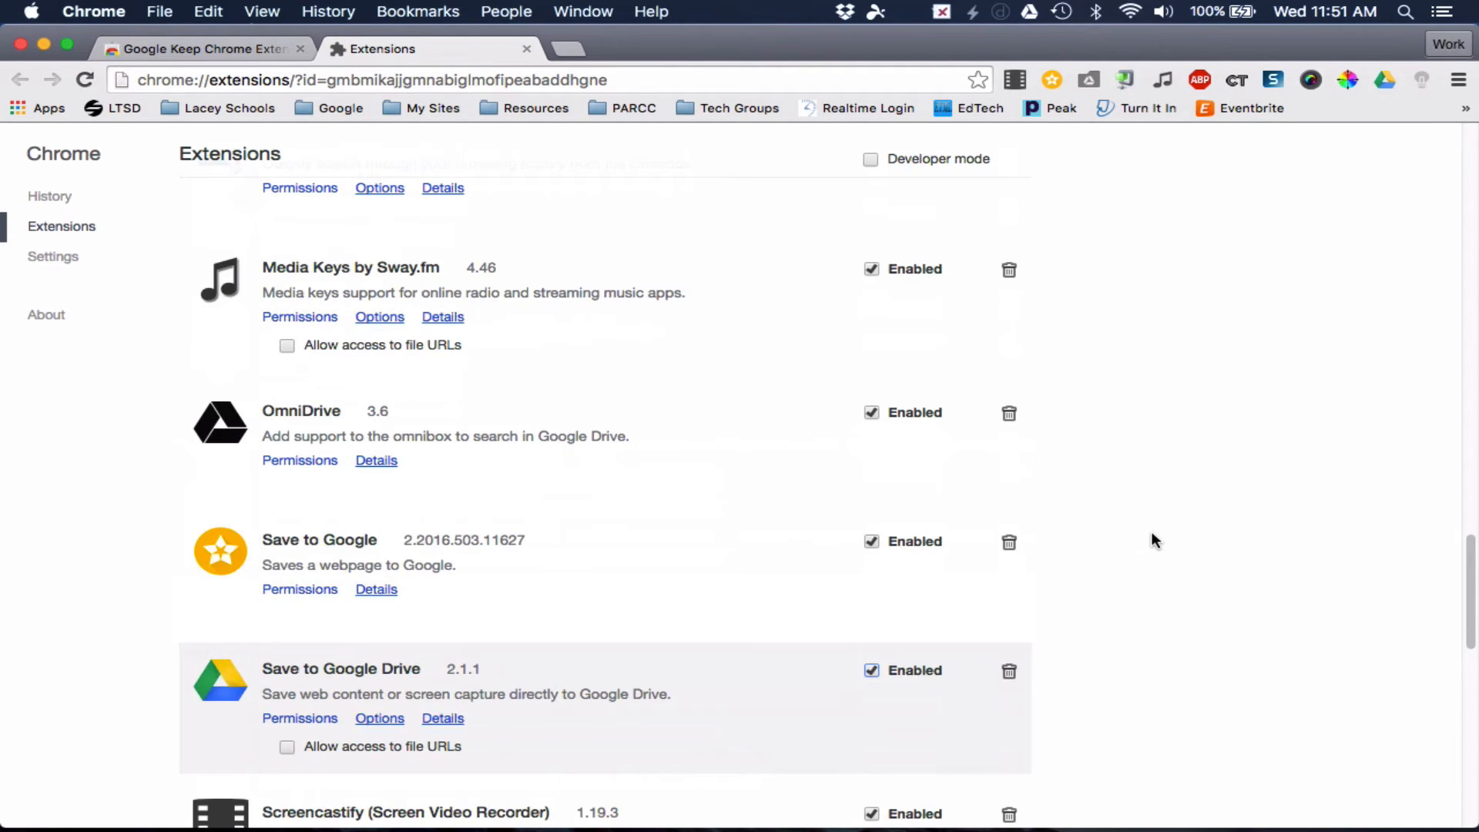
pyautogui.scroll(12, 1151, 530)
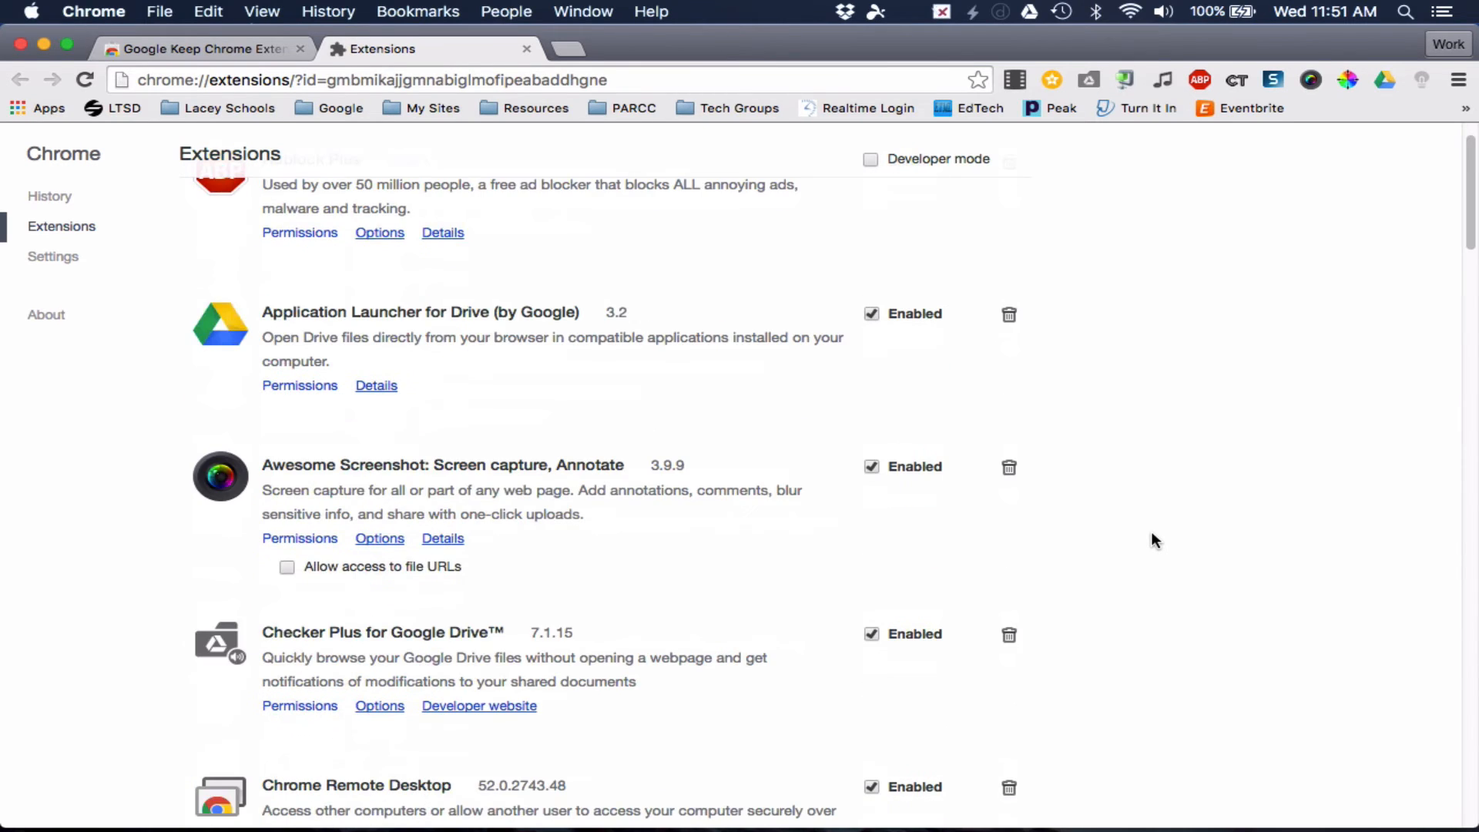
pyautogui.click(526, 49)
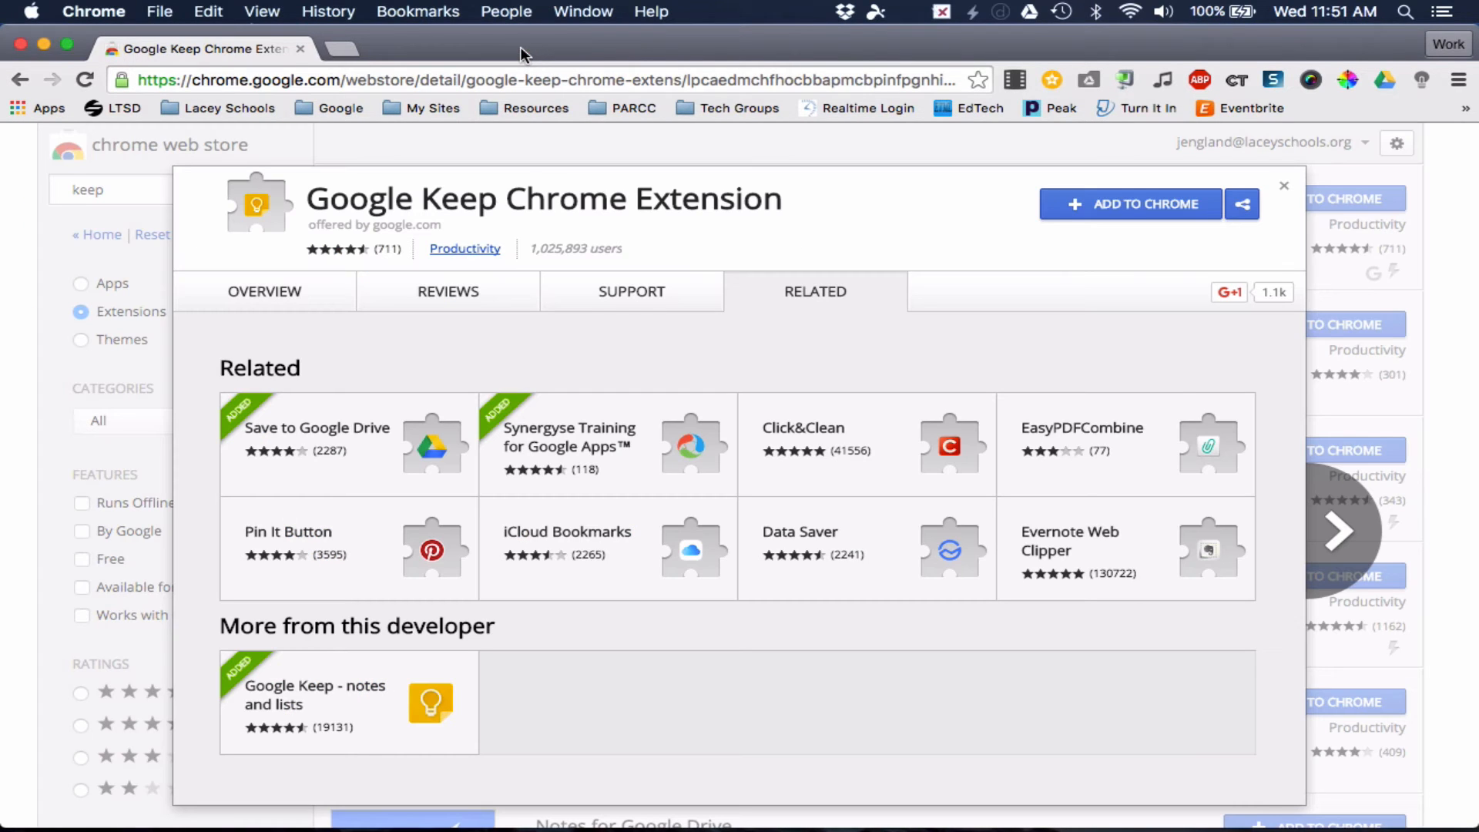
# Step: Open the Extensions management page from Chrome's main menu
pyautogui.click(1457, 83)
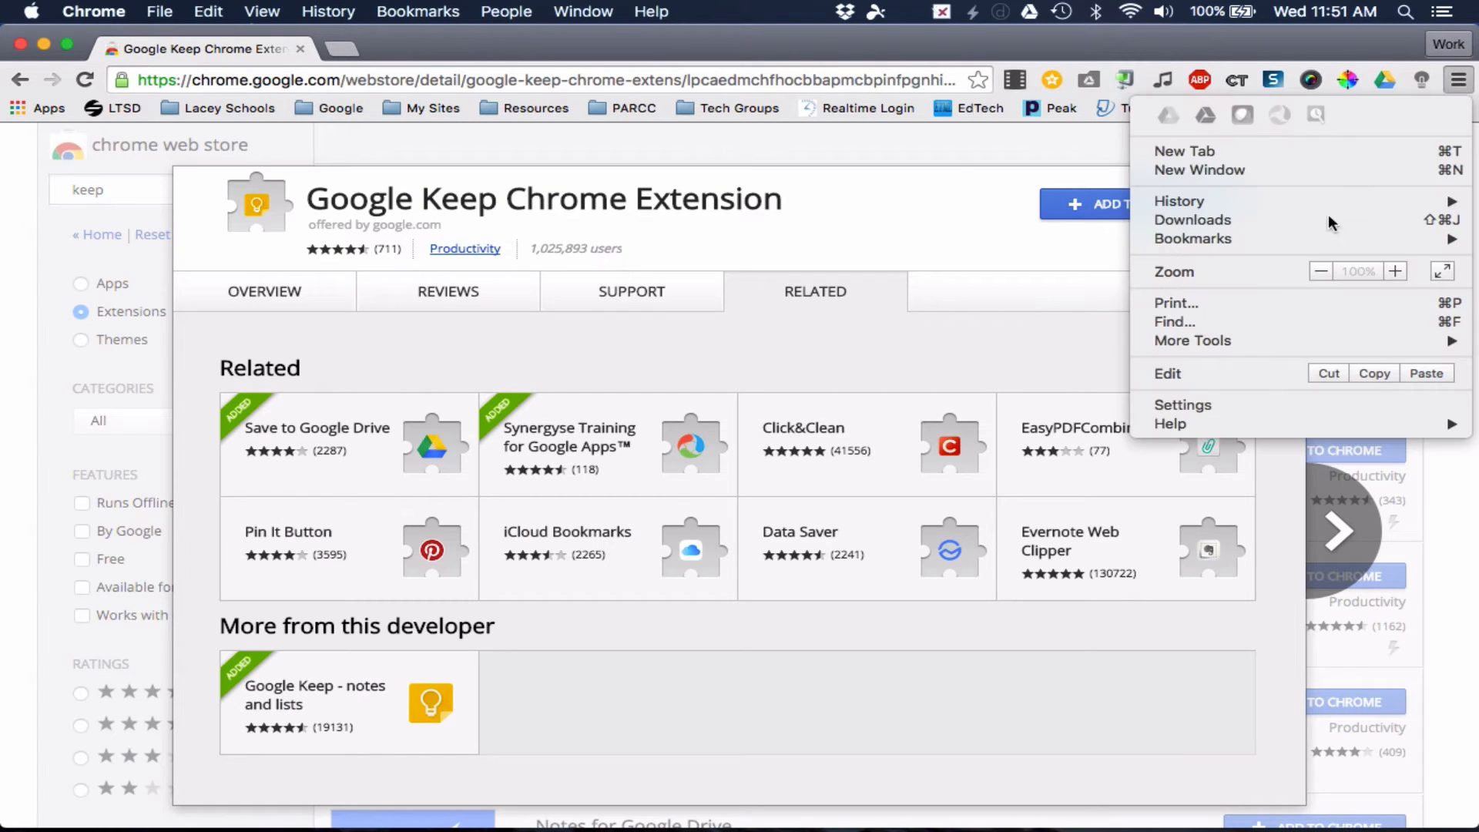
pyautogui.moveTo(1281, 340)
pyautogui.moveTo(1174, 340)
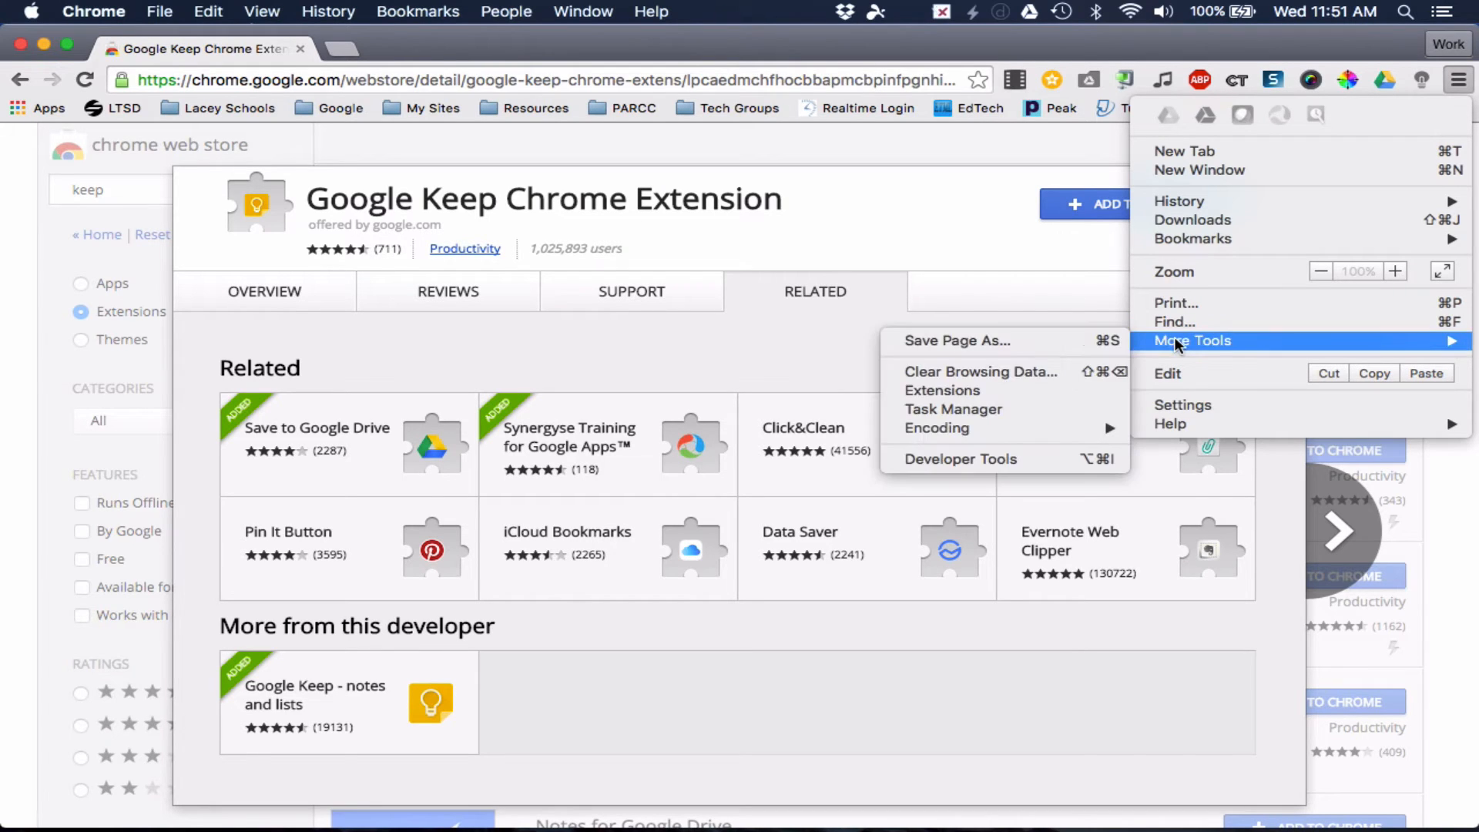
pyautogui.click(953, 390)
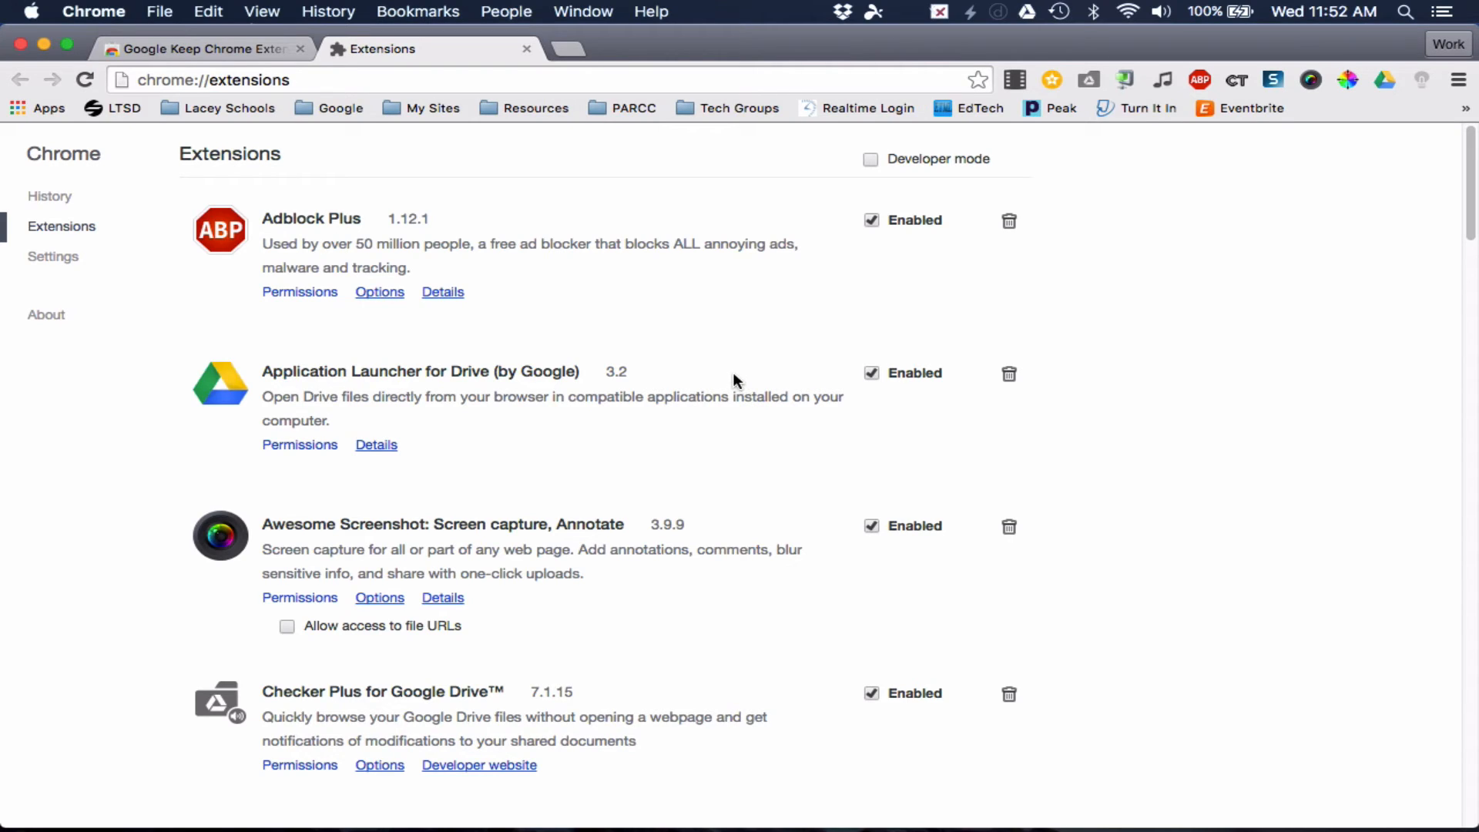
# Step: Disable the Checker Plus for Google Drive extension and enable it again
pyautogui.scroll(-5, 733, 378)
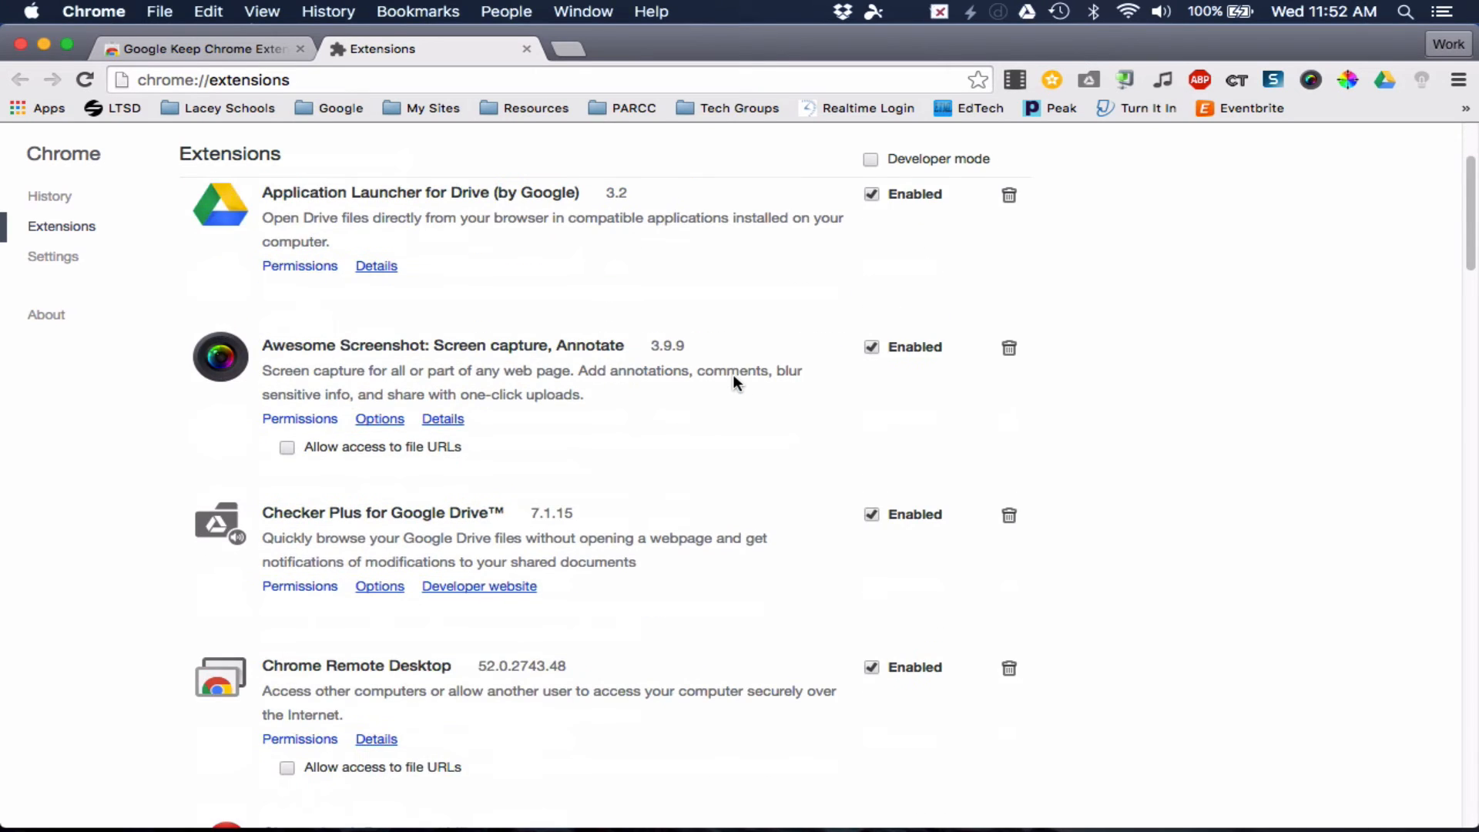
pyautogui.scroll(2, 732, 378)
pyautogui.scroll(-5, 733, 377)
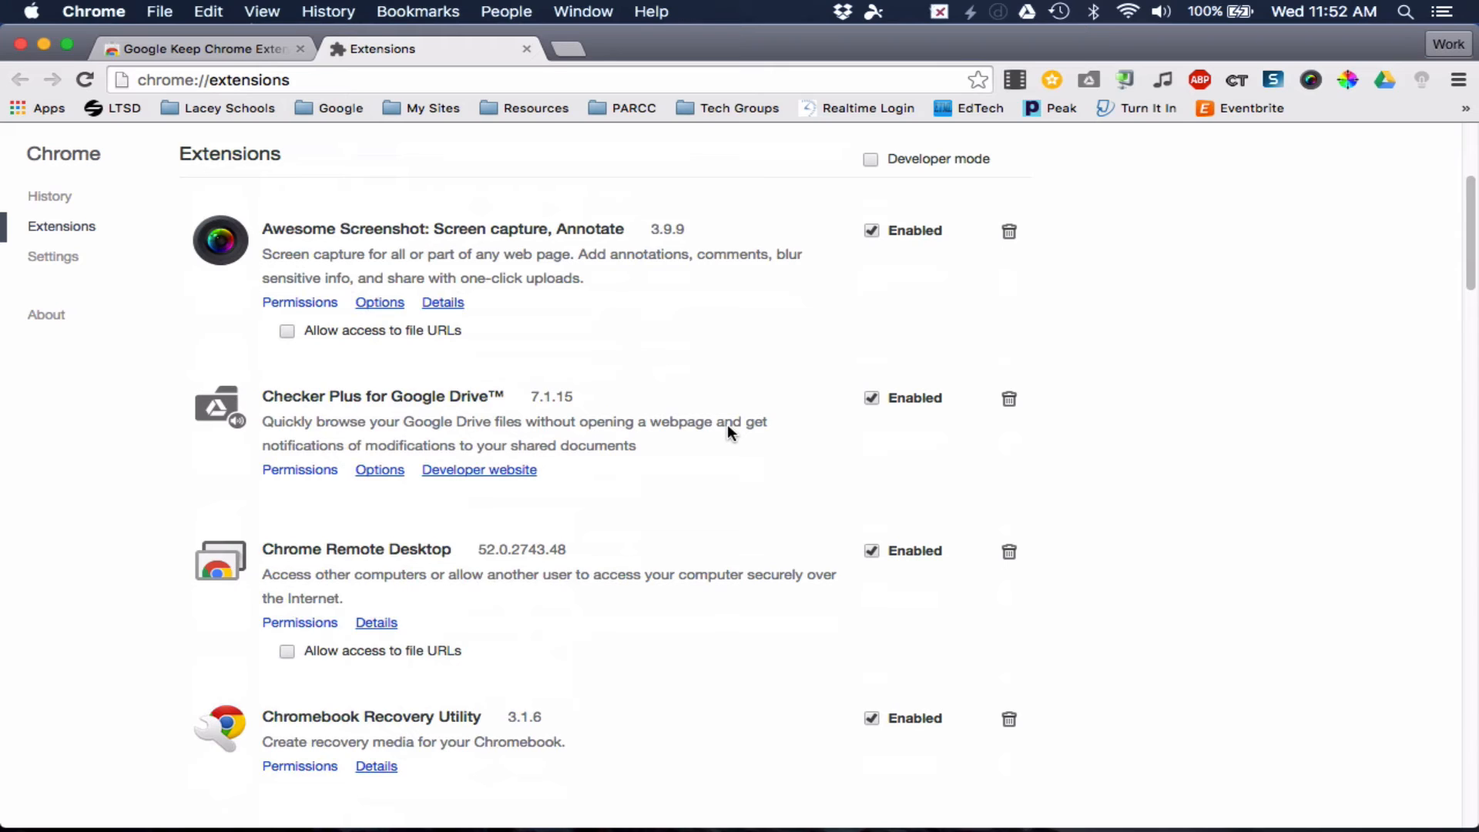
pyautogui.click(871, 398)
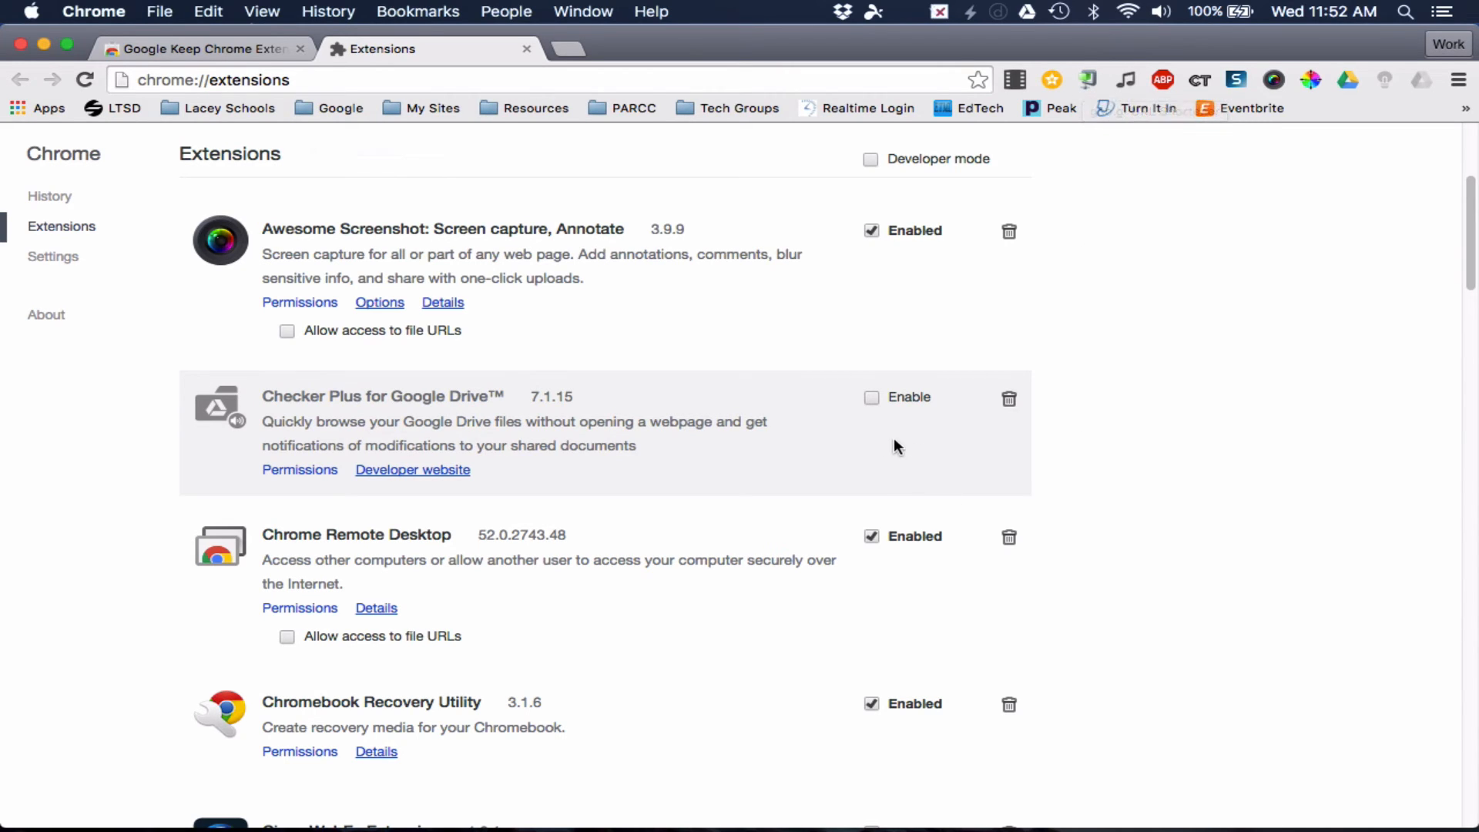
pyautogui.click(871, 397)
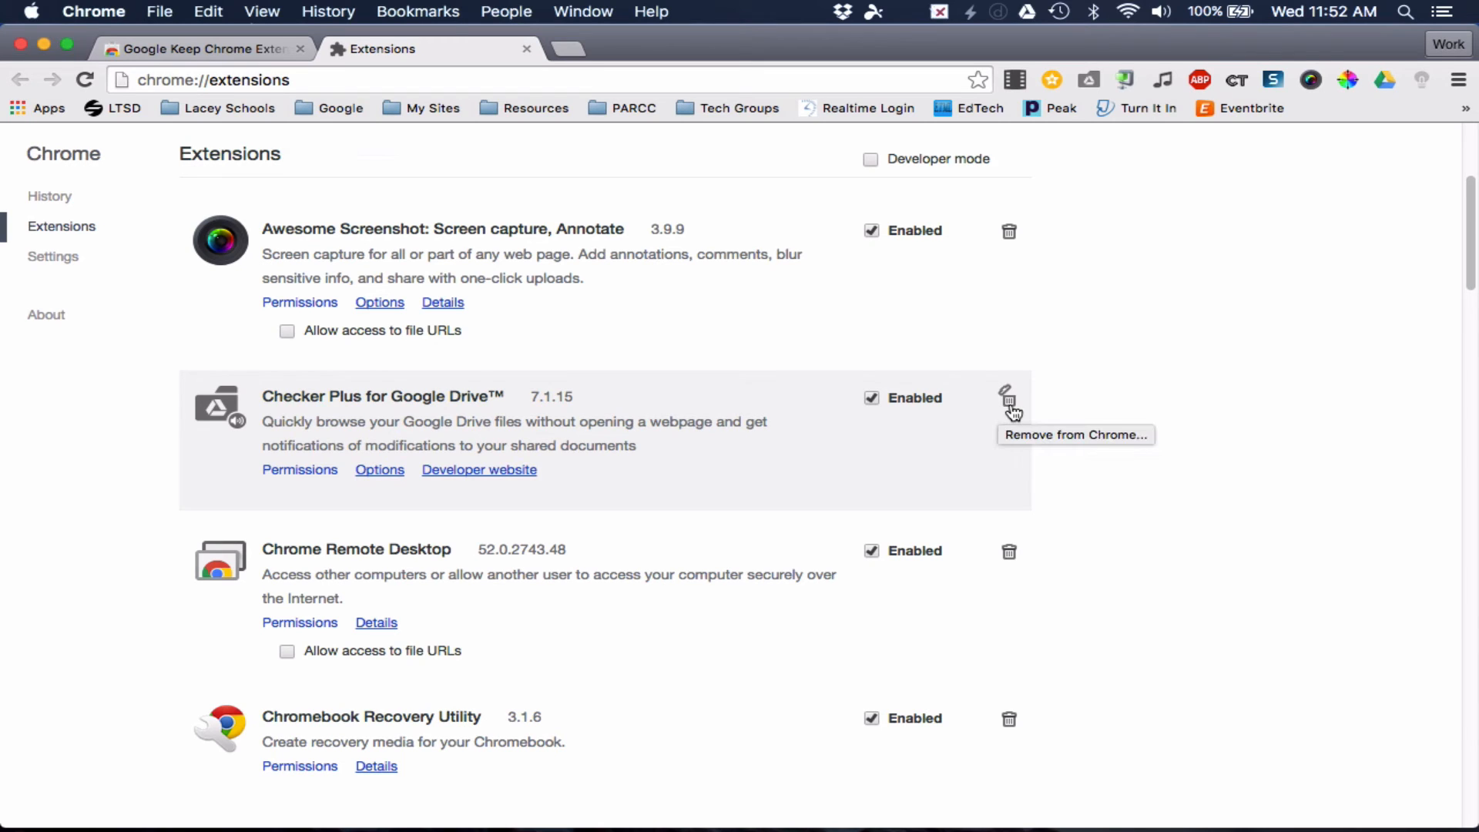
# Step: Review the options and the permissions of the Awesome Screenshot extension, closing each when done
pyautogui.scroll(1, 1138, 527)
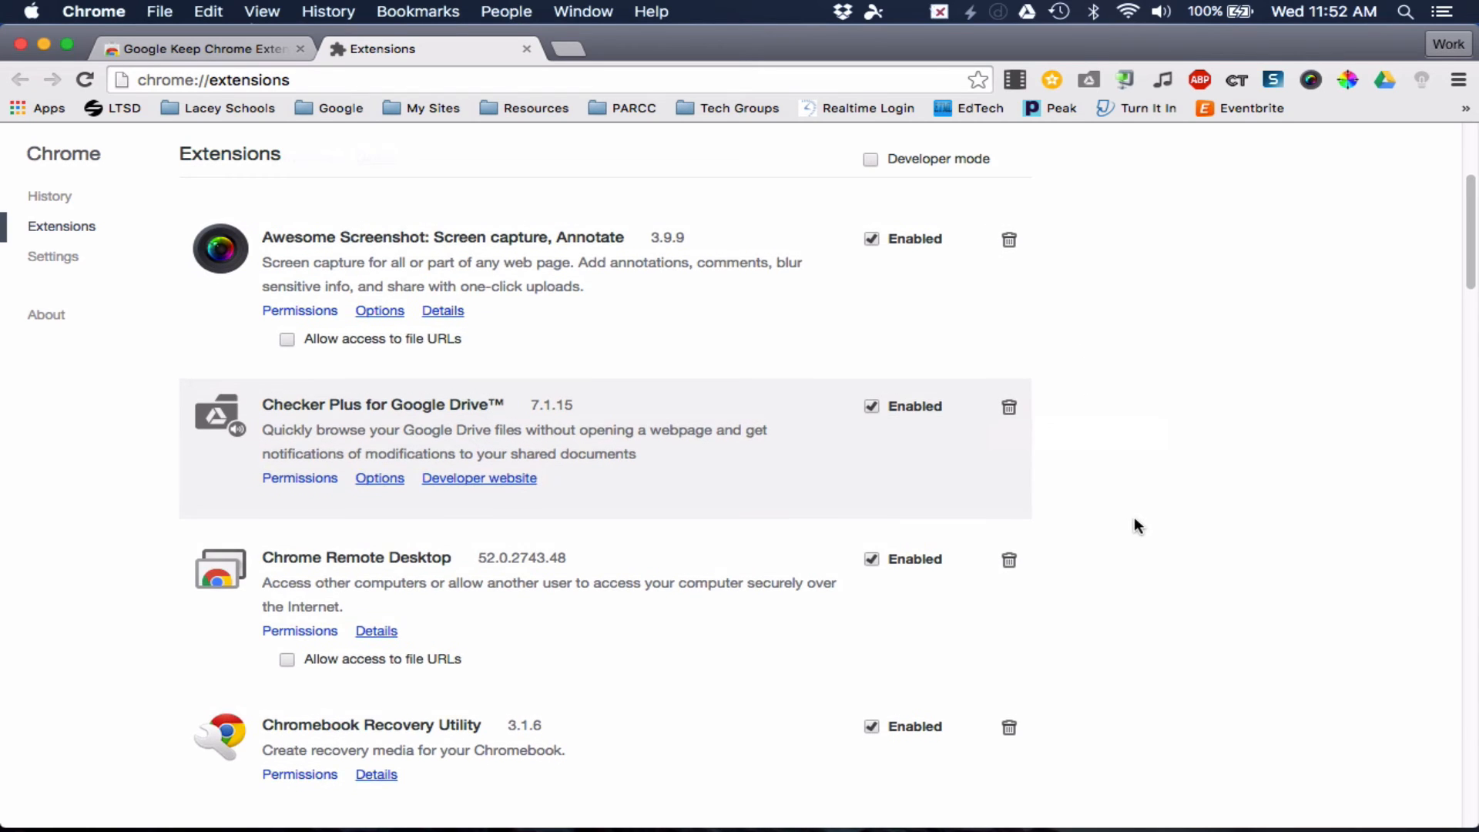
pyautogui.scroll(3, 1137, 526)
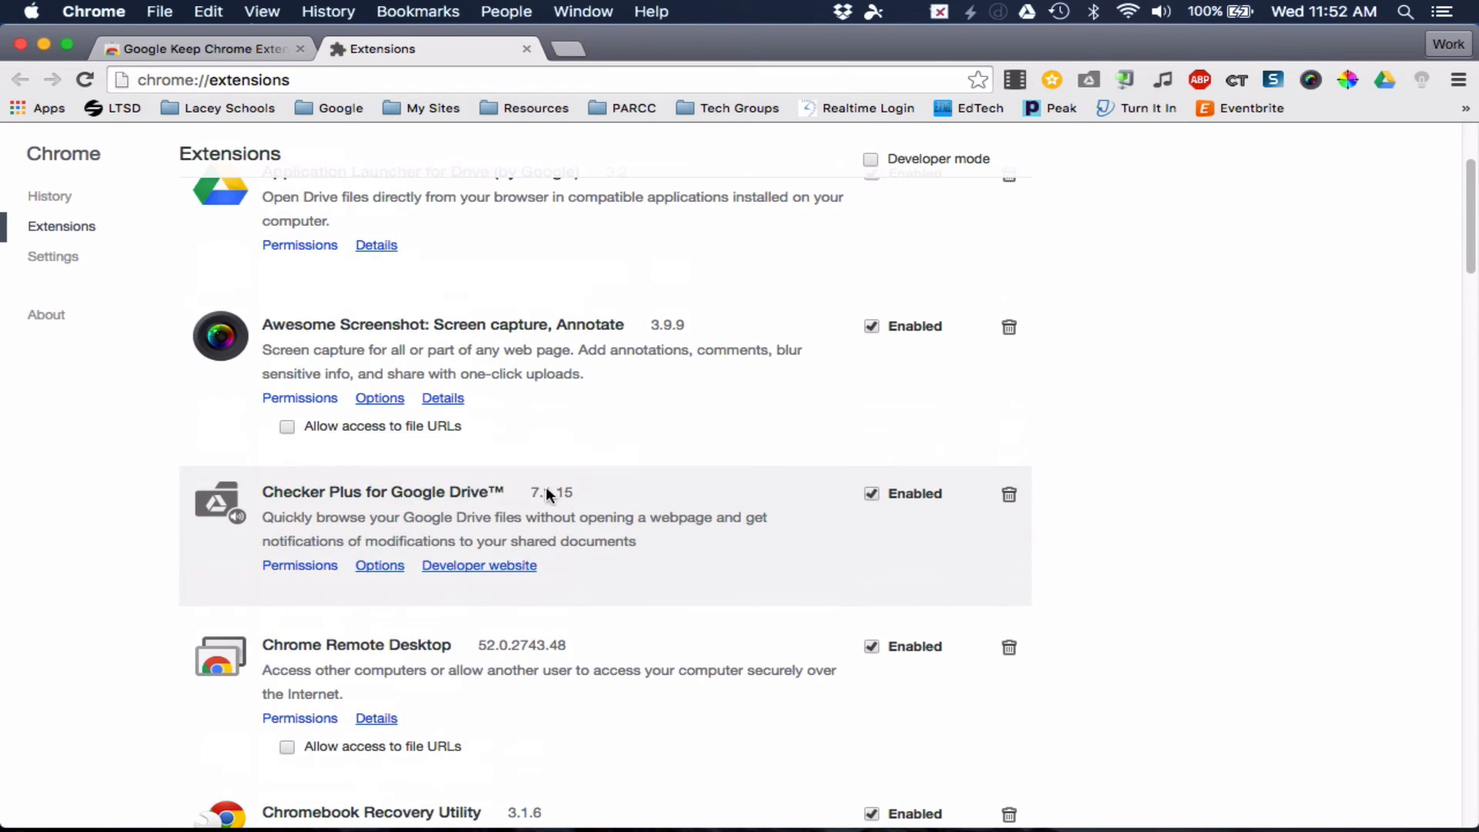
pyautogui.click(379, 398)
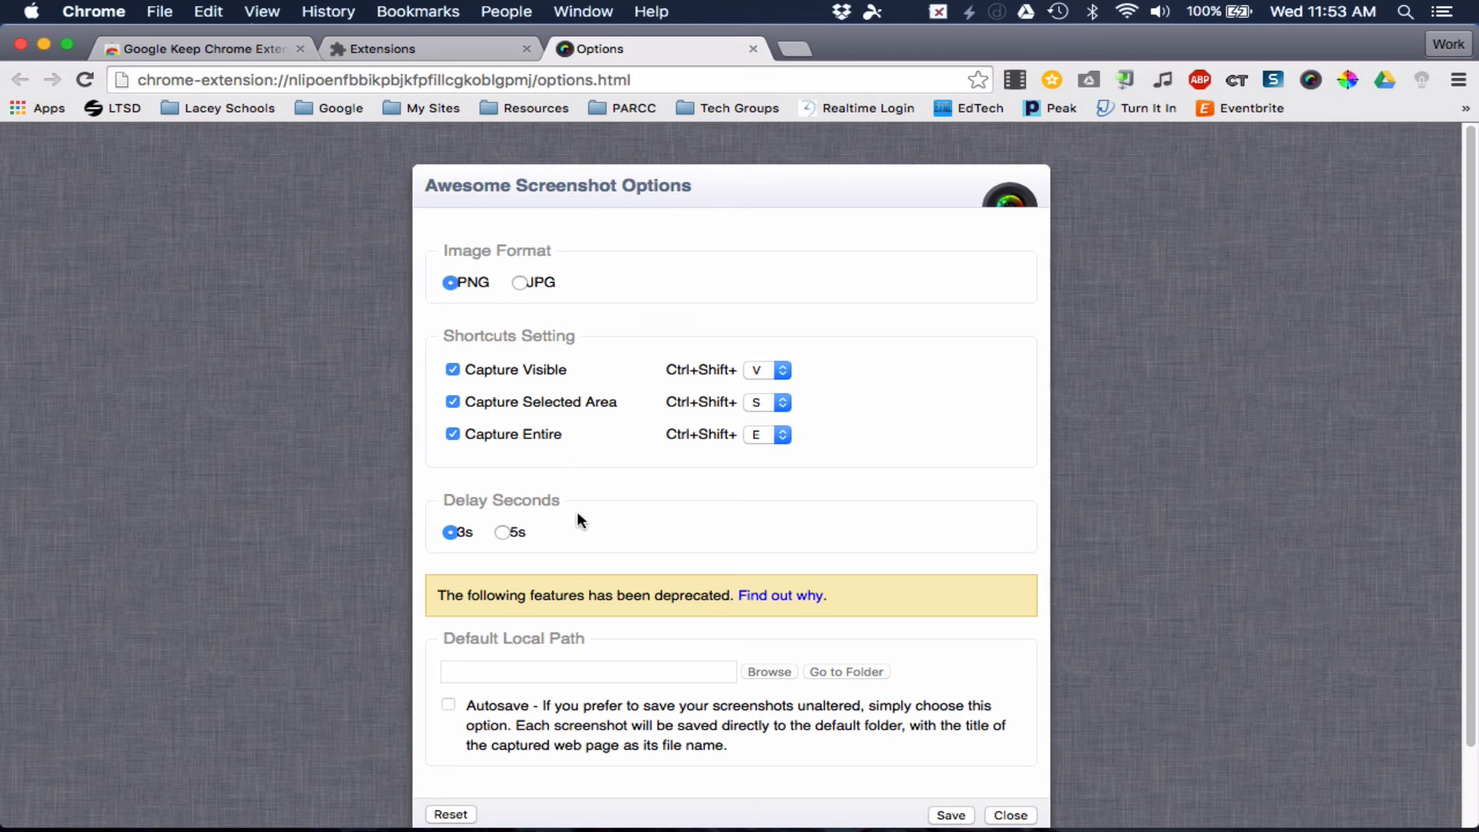
pyautogui.scroll(-2, 793, 588)
pyautogui.click(1010, 762)
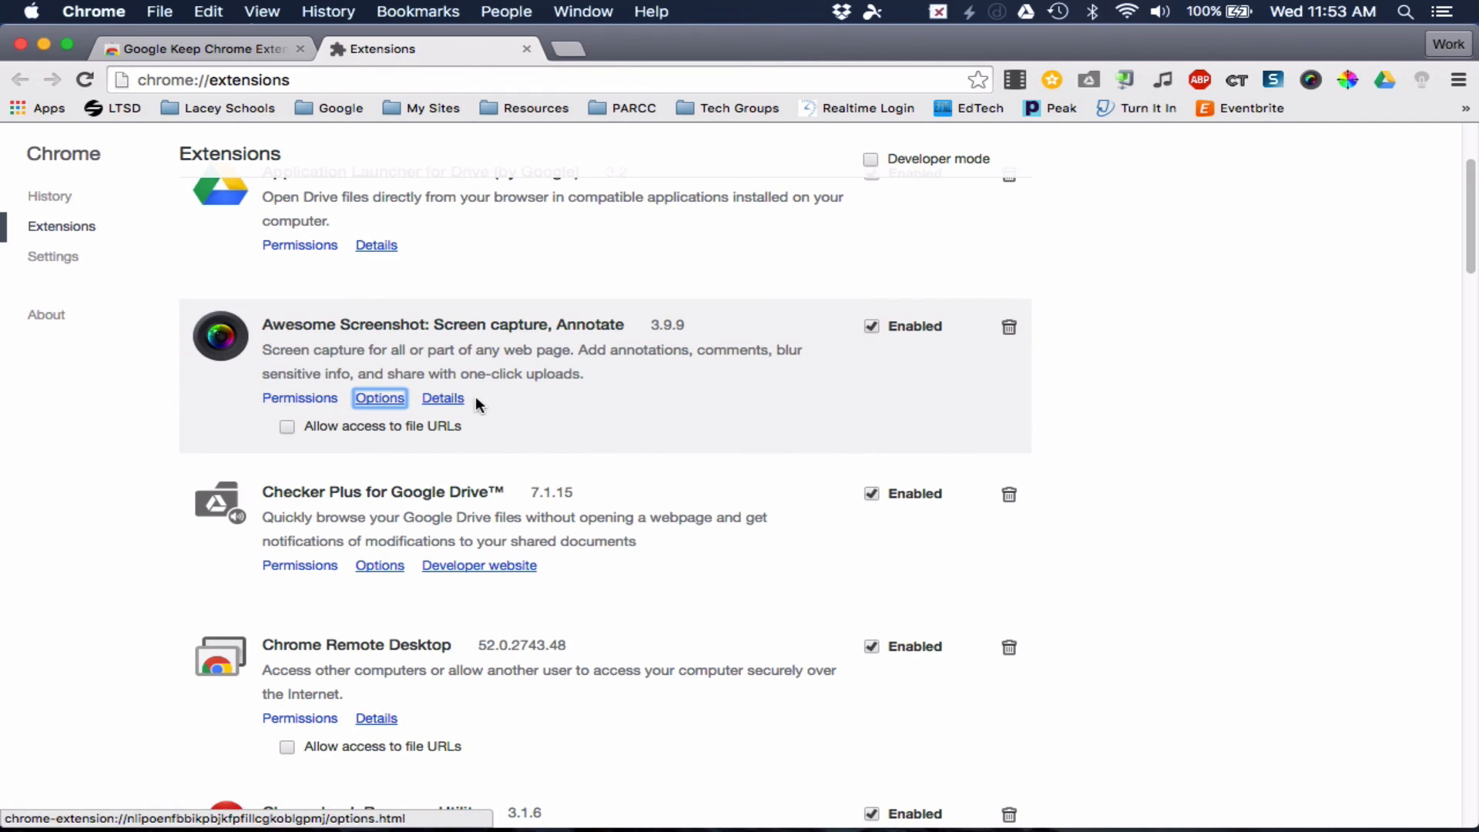
pyautogui.click(314, 399)
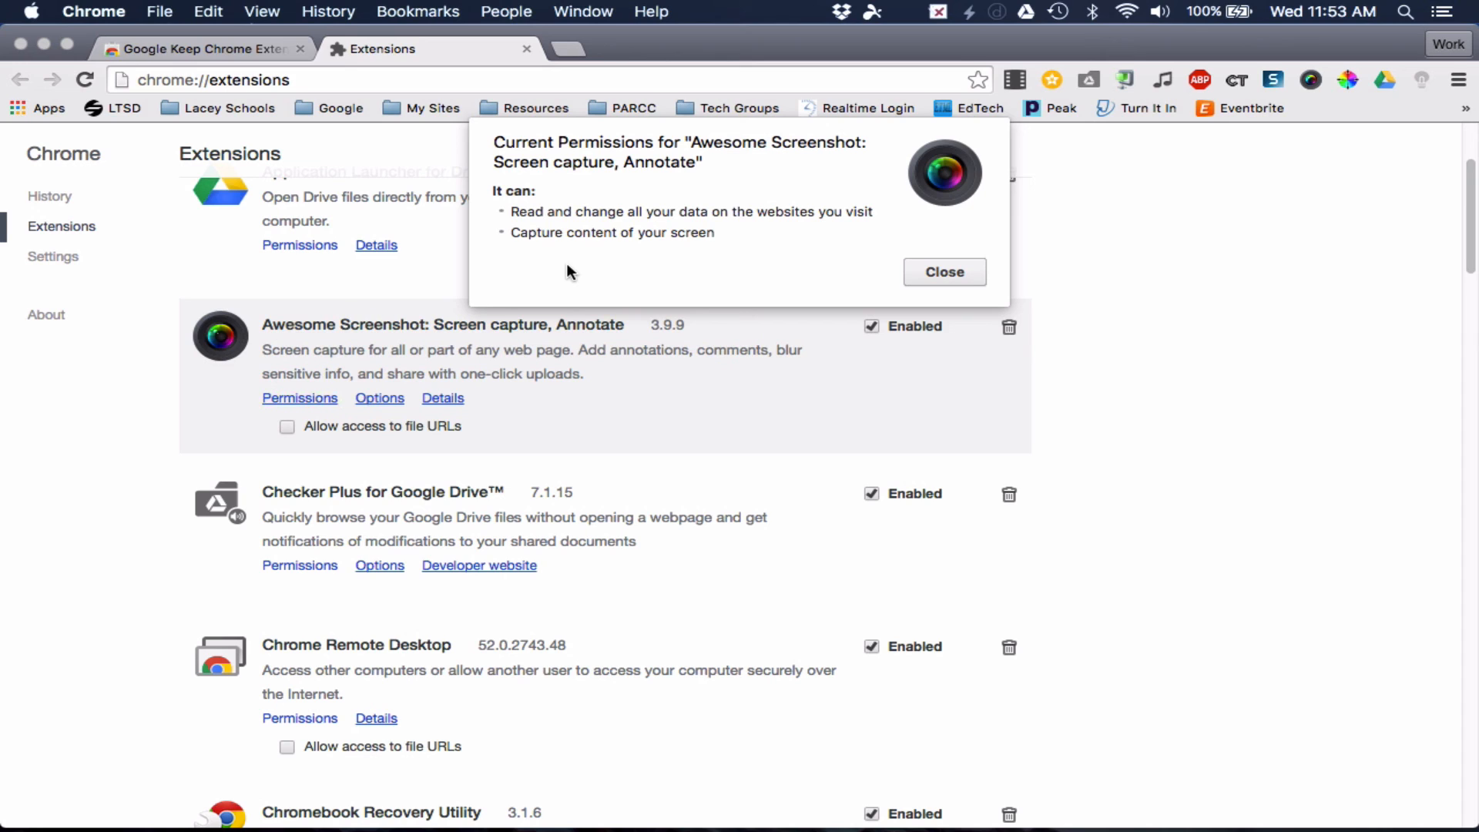
pyautogui.click(953, 274)
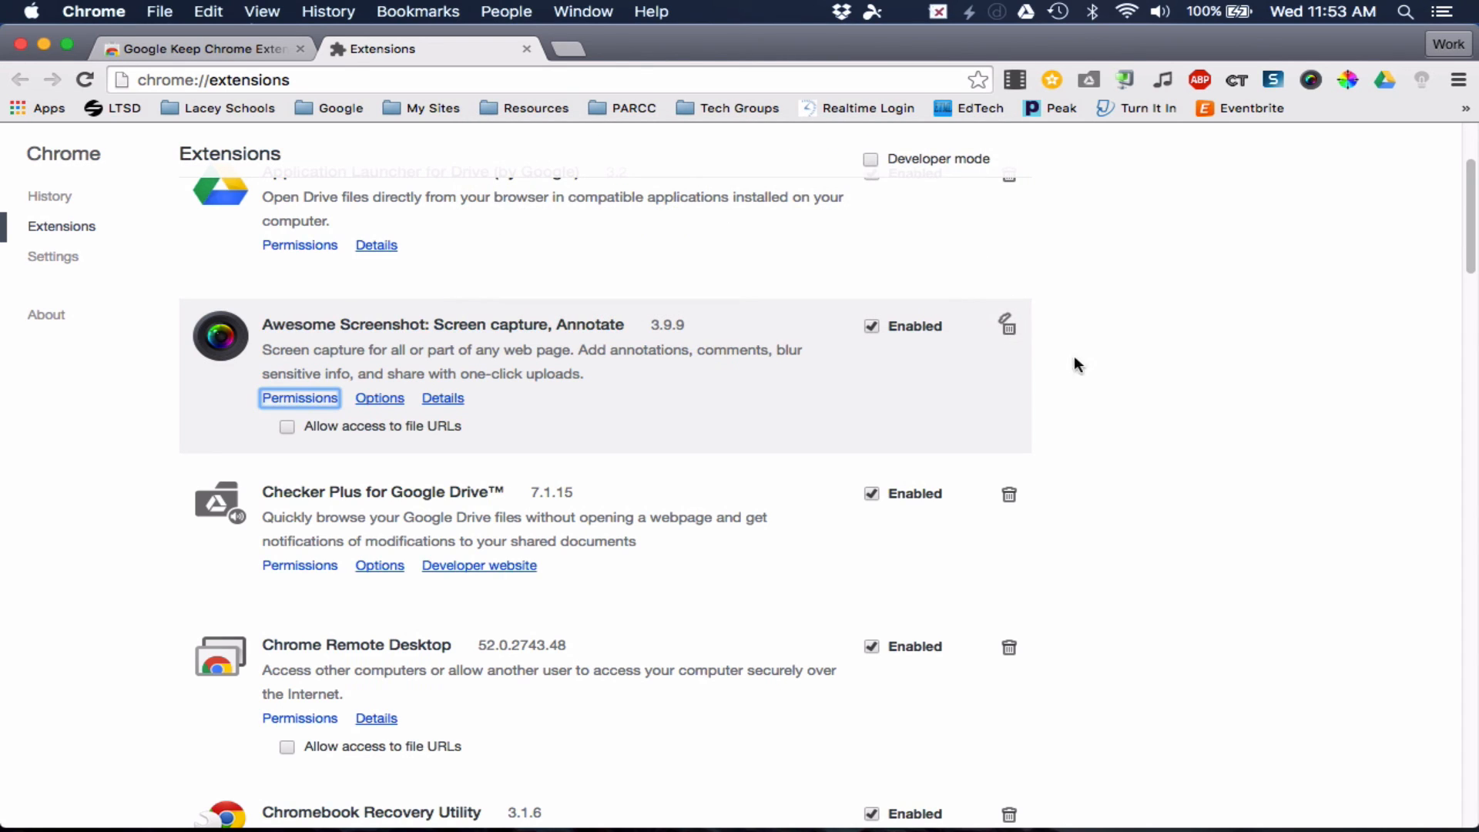